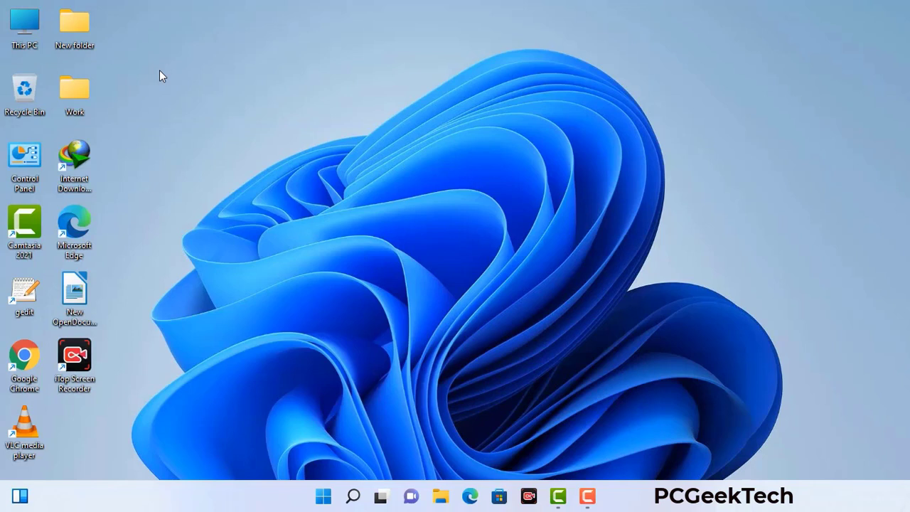
Step: Run msconfig, enable Safe boot with the Network option, apply it, and restart into Safe Mode
key(super+r)
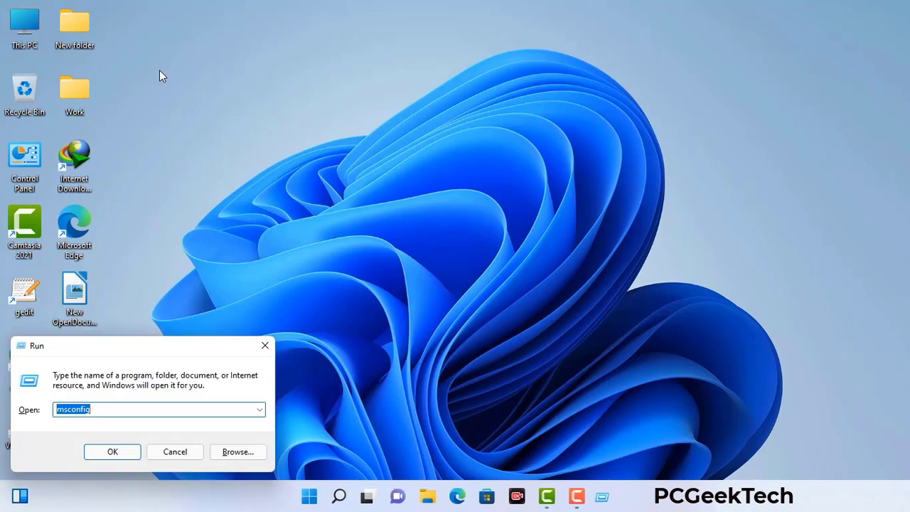
drag(155, 347, 400, 113)
click(362, 177)
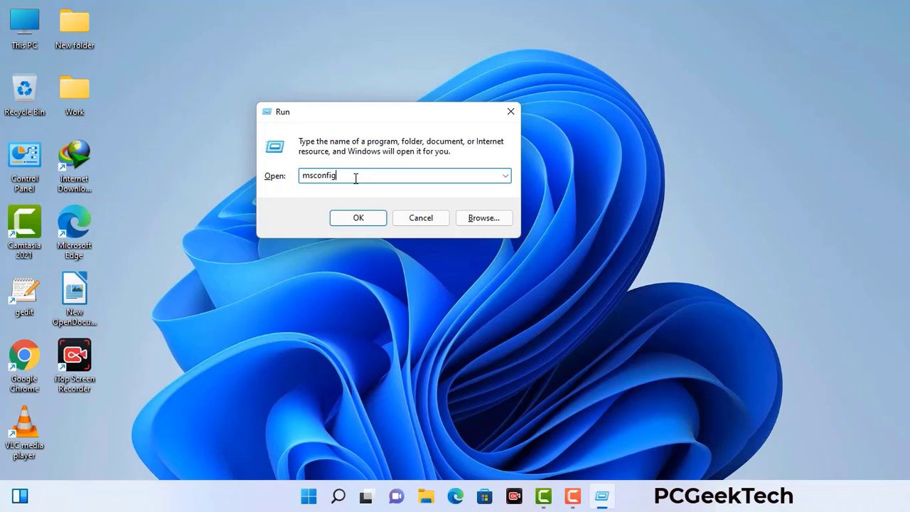
click(352, 221)
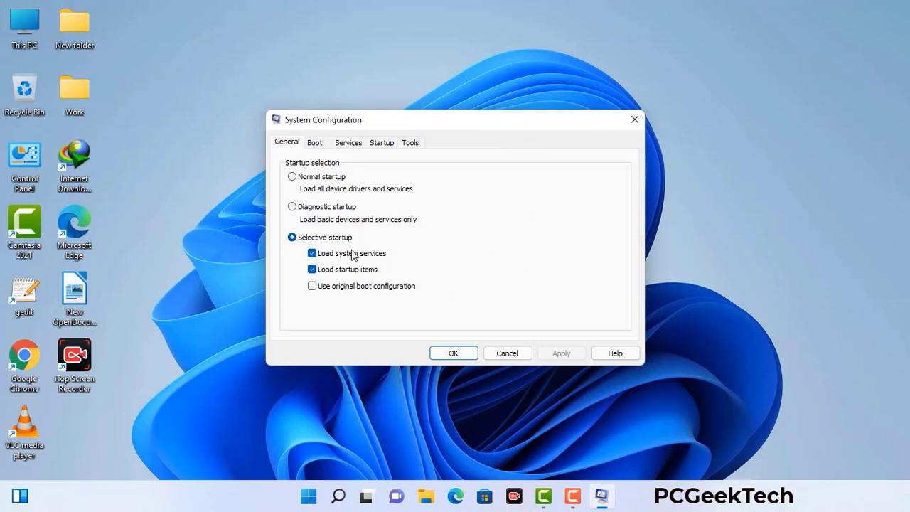
click(316, 144)
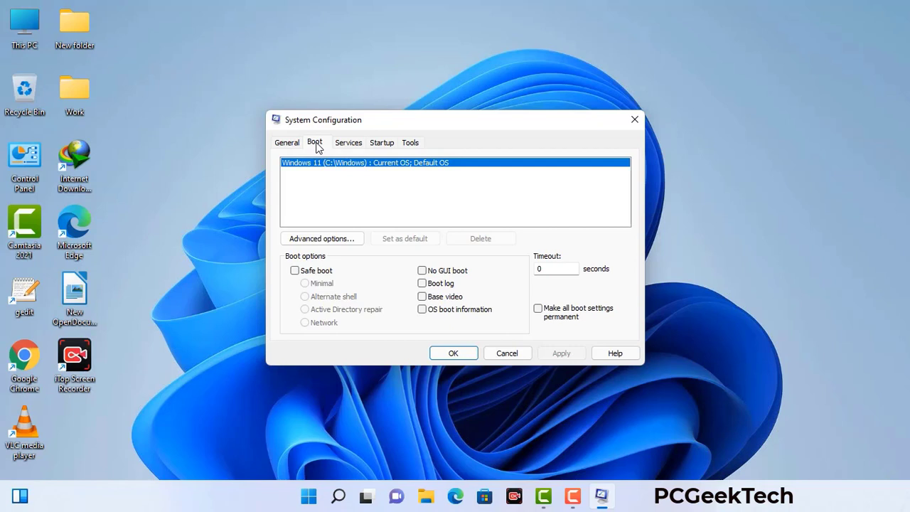
click(295, 272)
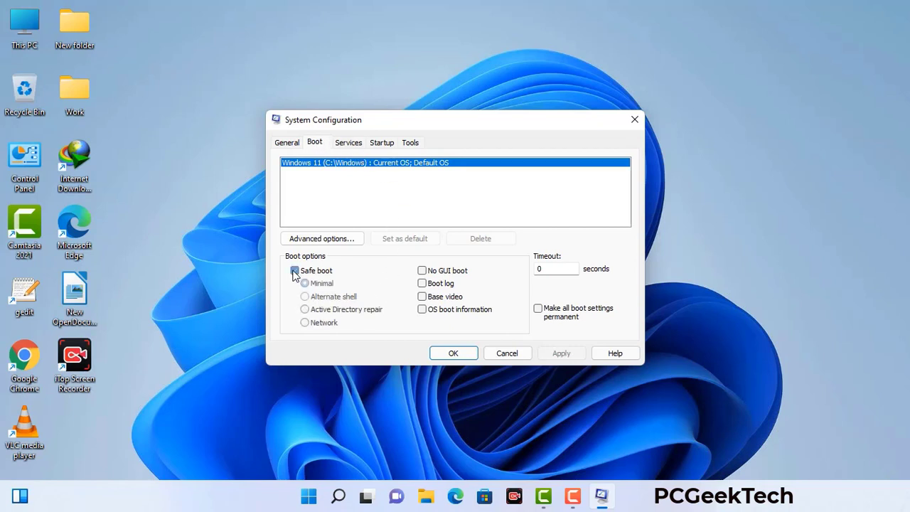
click(324, 325)
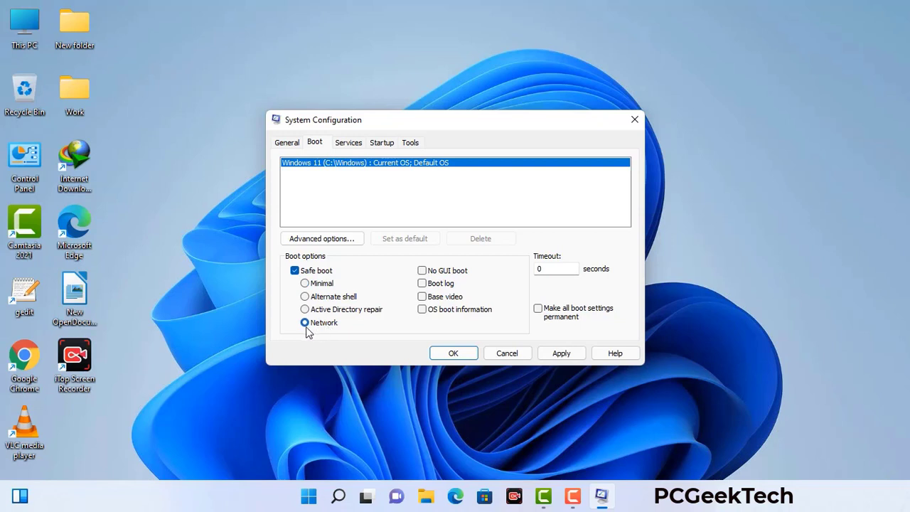
click(561, 355)
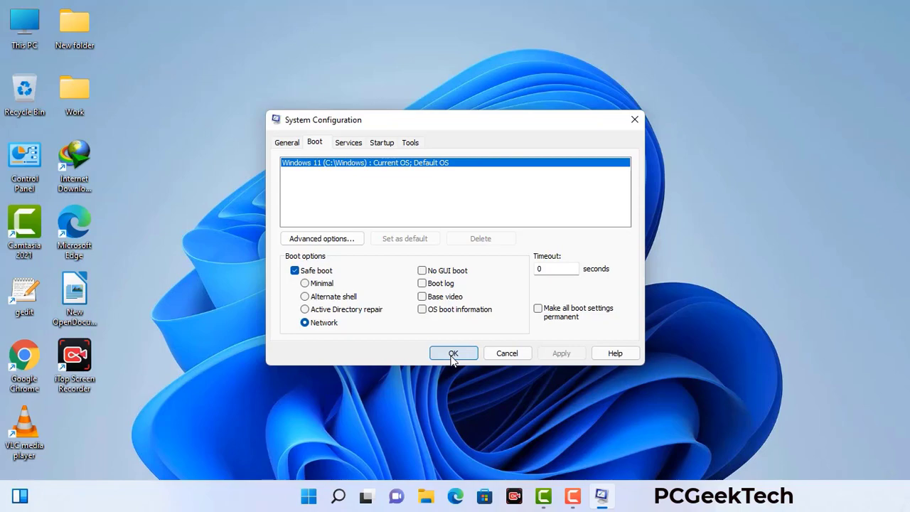
click(451, 354)
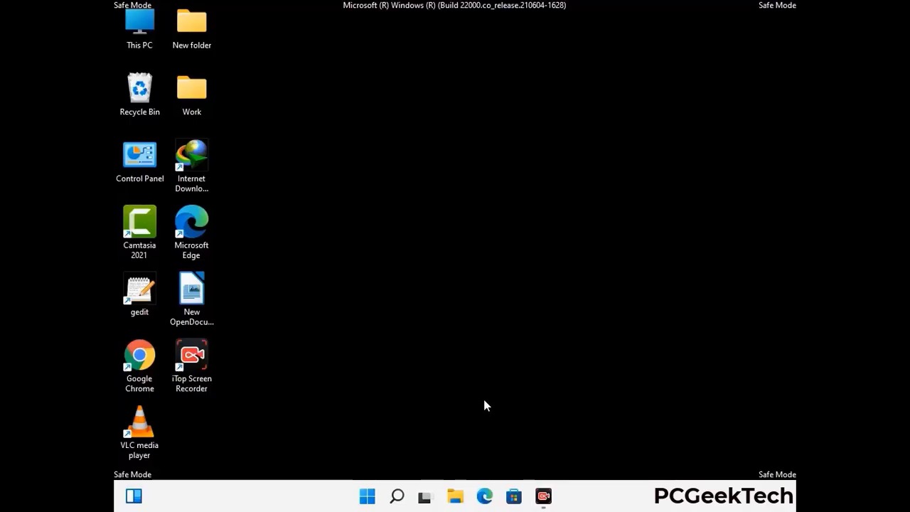
Step: Enable 'Show hidden files, folders, and drives' in File Explorer Options, then close Control Panel
double_click(140, 170)
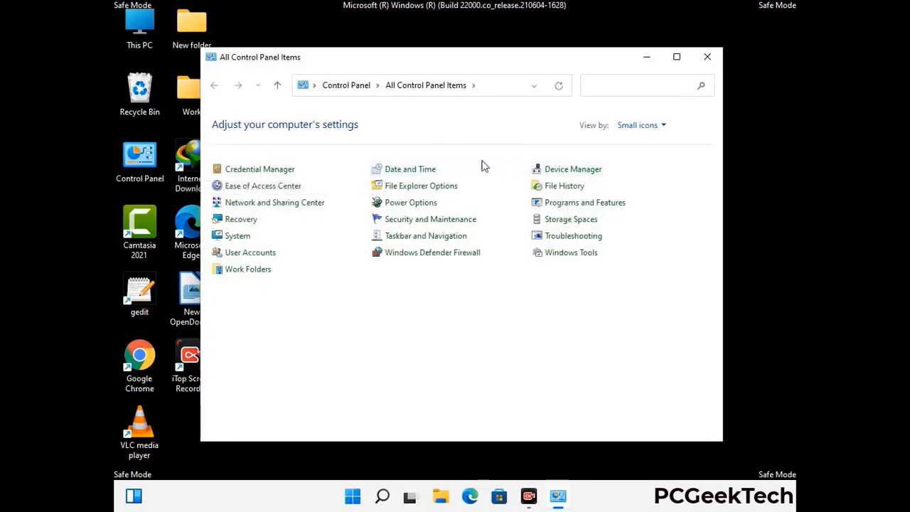
click(439, 191)
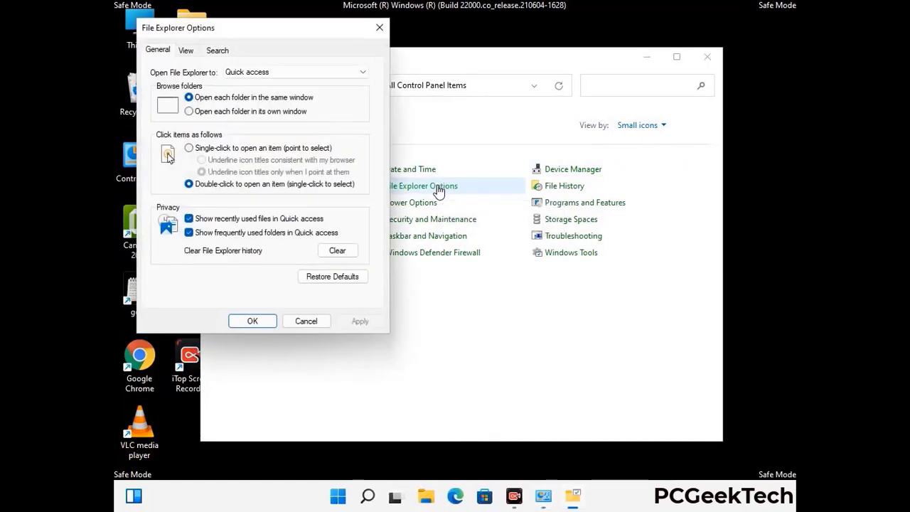
click(188, 51)
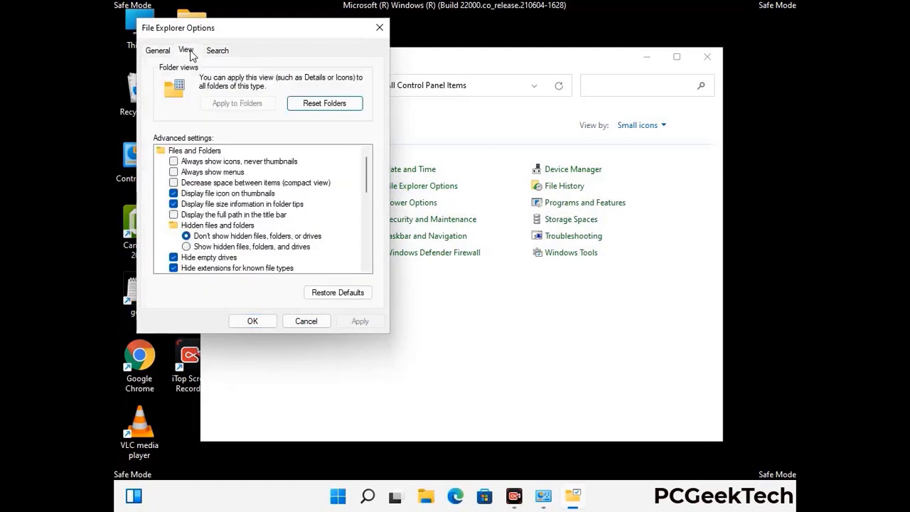
click(187, 248)
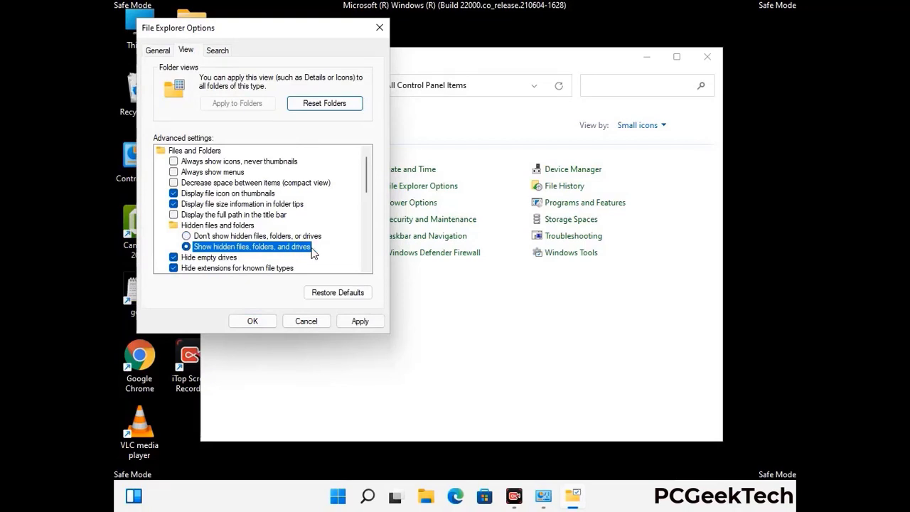
click(360, 321)
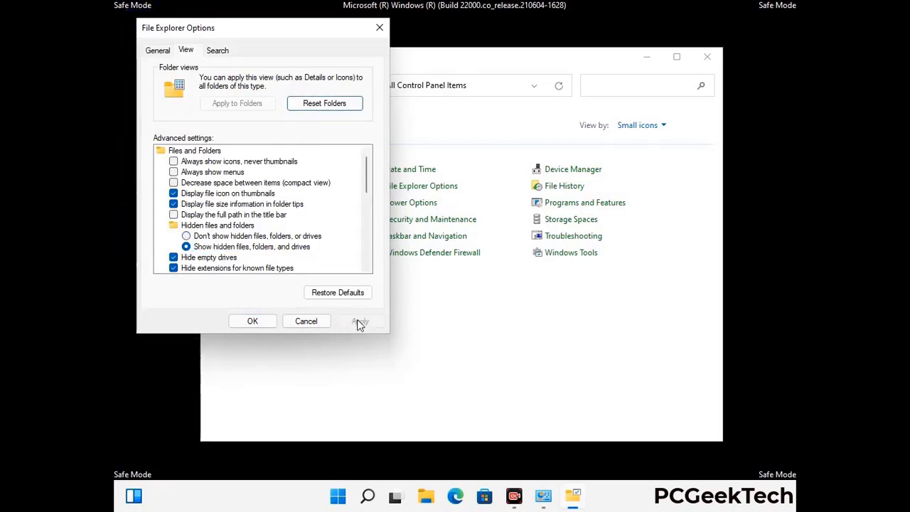
click(239, 322)
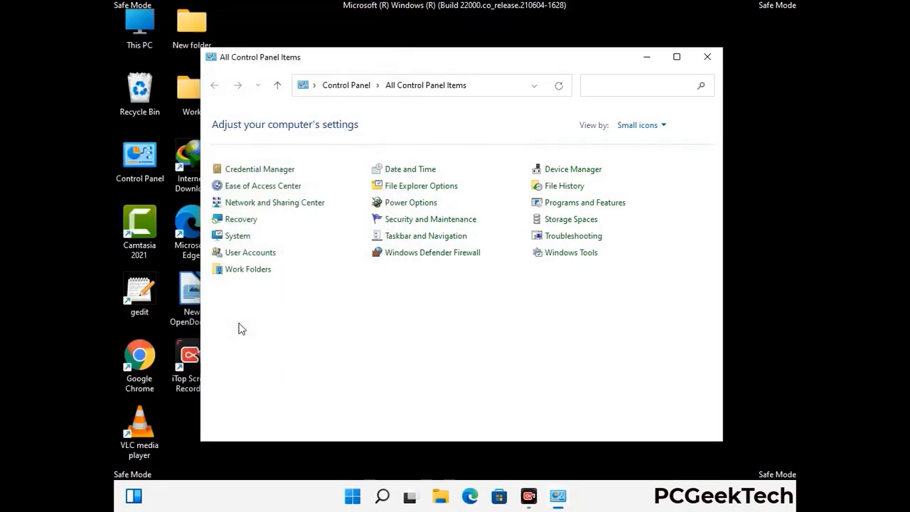
click(706, 60)
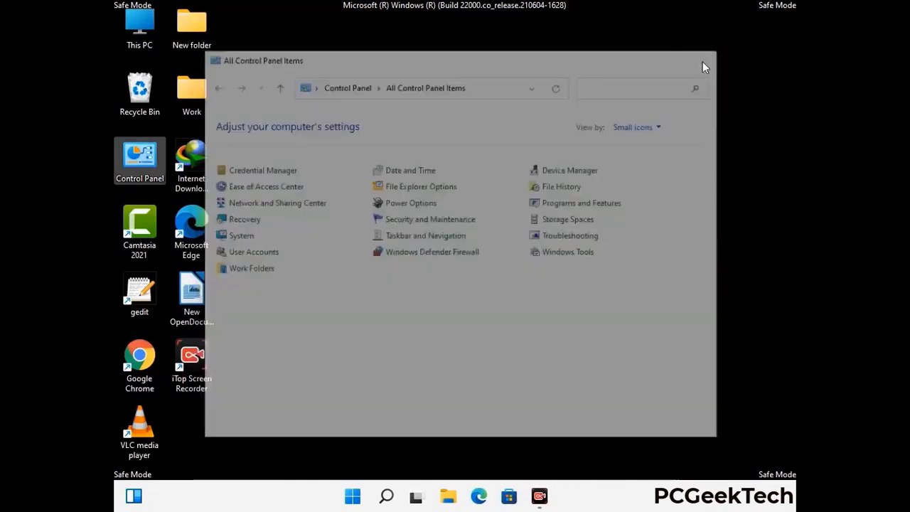
Step: Browse from This PC to C:\Windows\System32\drivers\etc and select the hosts file
double_click(135, 44)
click(398, 311)
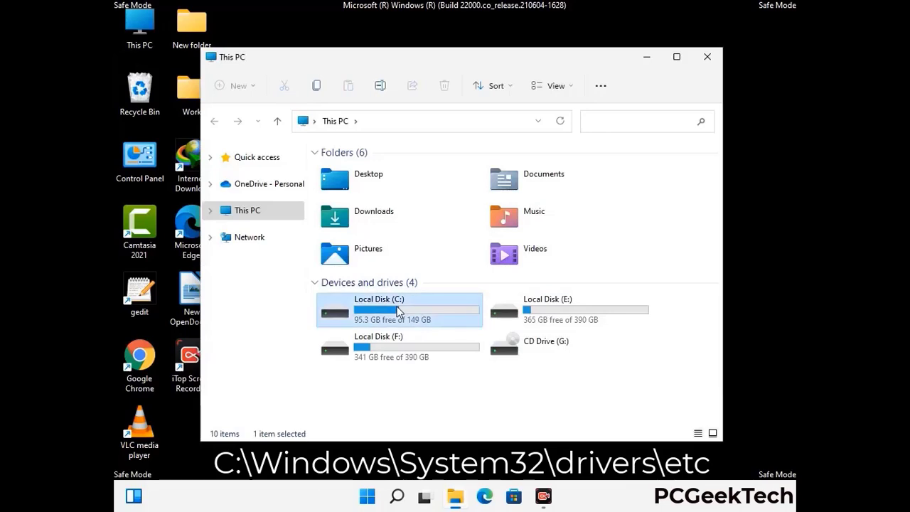
double_click(399, 311)
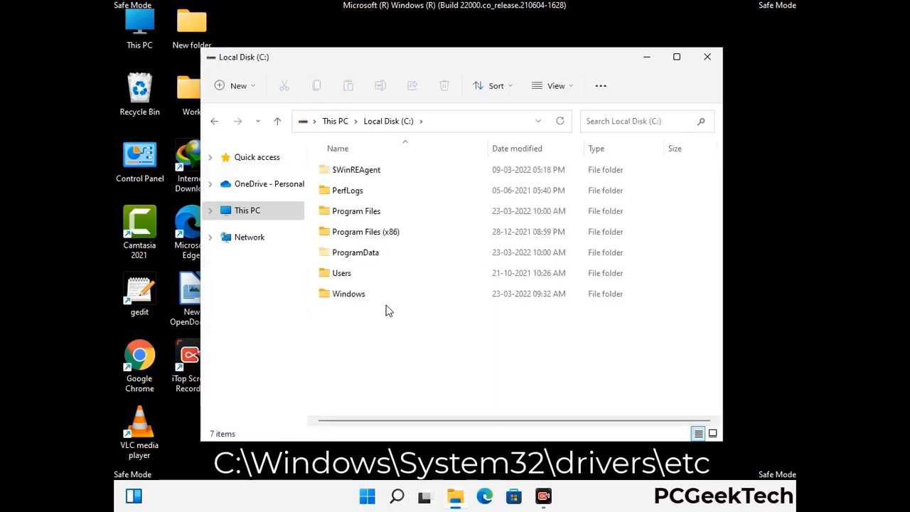
double_click(342, 295)
scroll(451, 307, down, 8)
scroll(451, 307, down, 12)
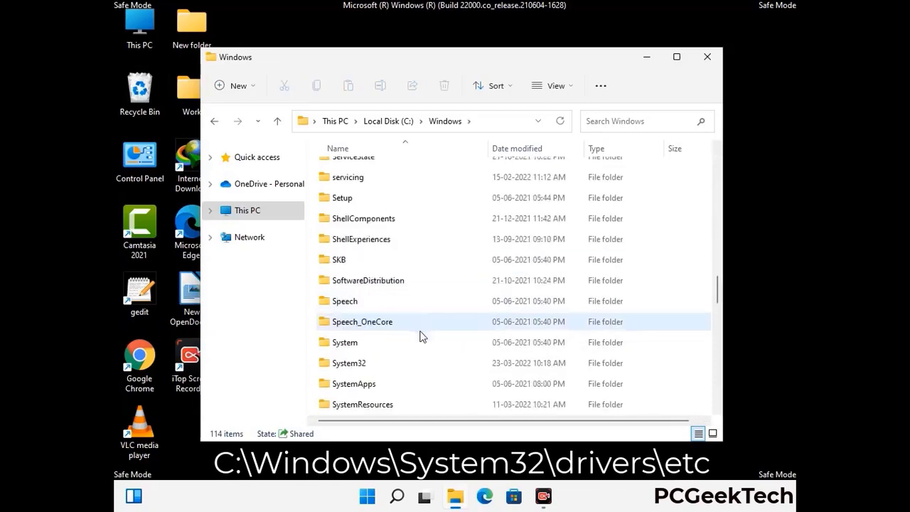
scroll(420, 336, down, 1)
double_click(347, 302)
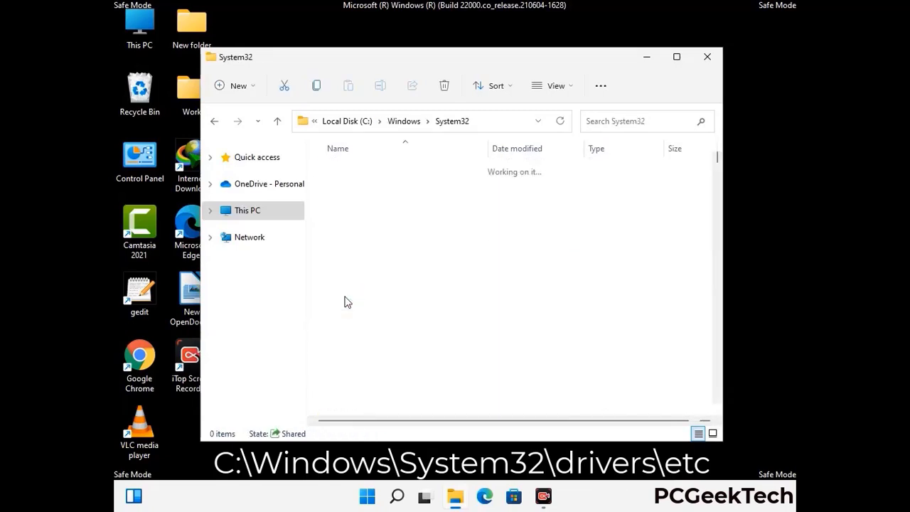
scroll(391, 309, down, 5)
double_click(345, 386)
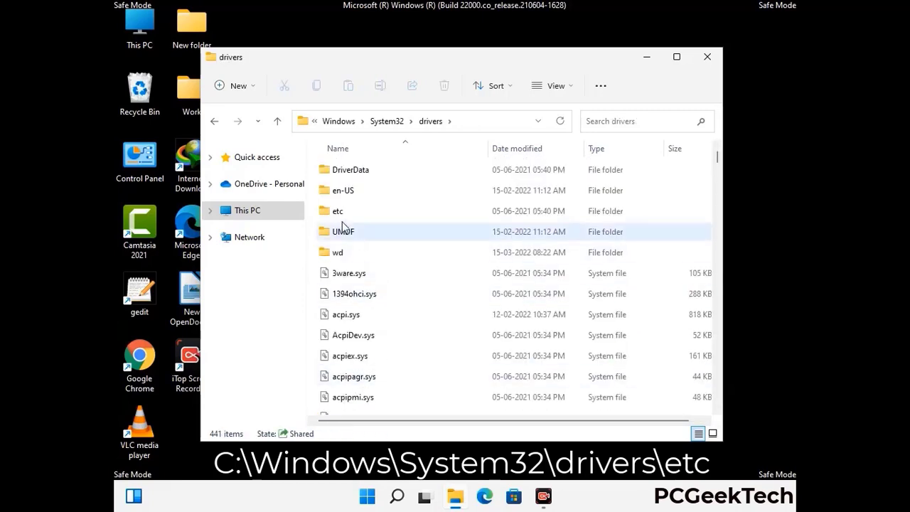
double_click(339, 212)
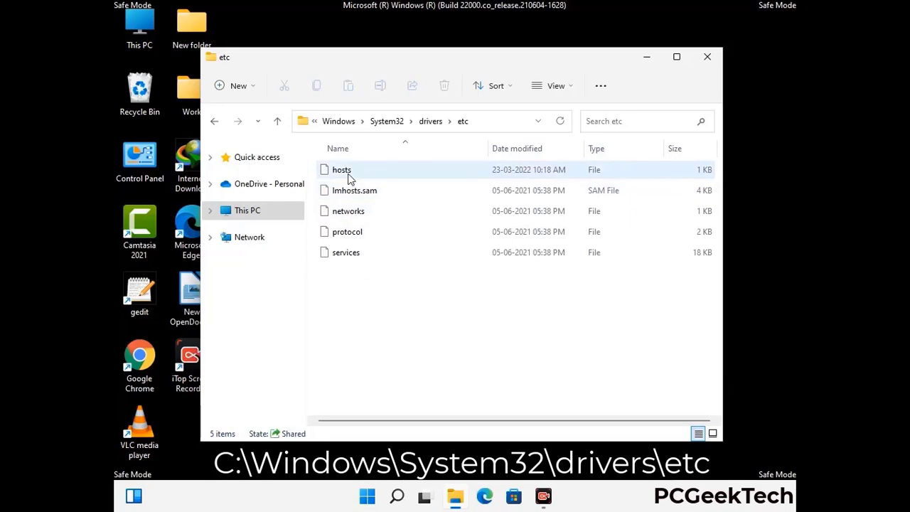
click(349, 179)
Step: Open hosts in Notepad and add blank lines after the last localhost line
double_click(349, 179)
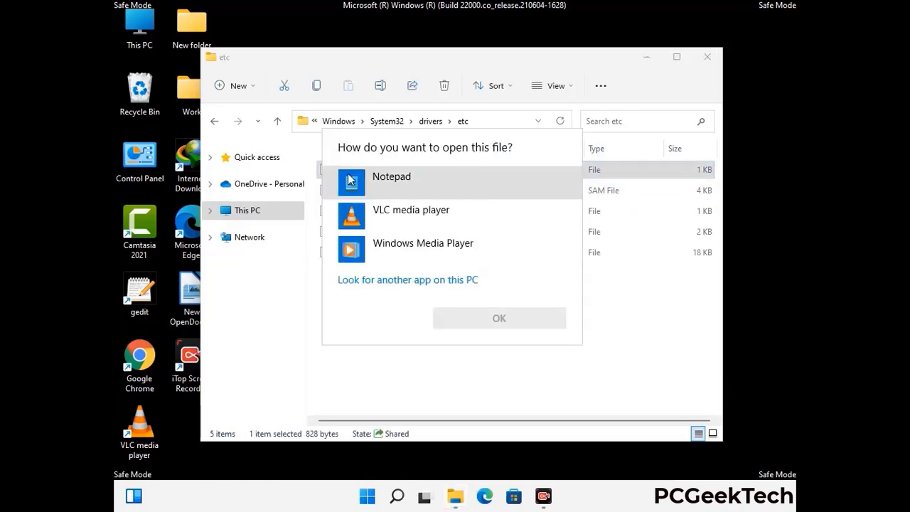
click(403, 176)
click(506, 318)
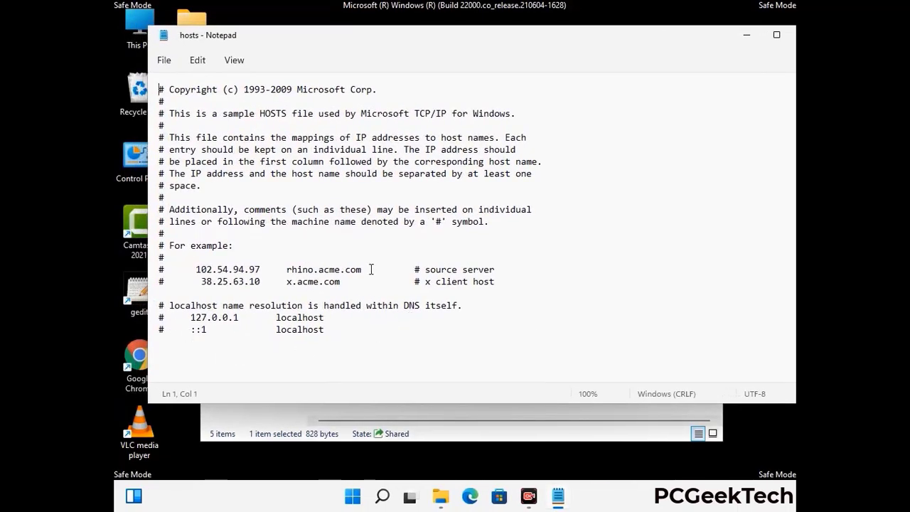
click(341, 333)
key(Return)
key(Return)
scroll(191, 198, down, 1)
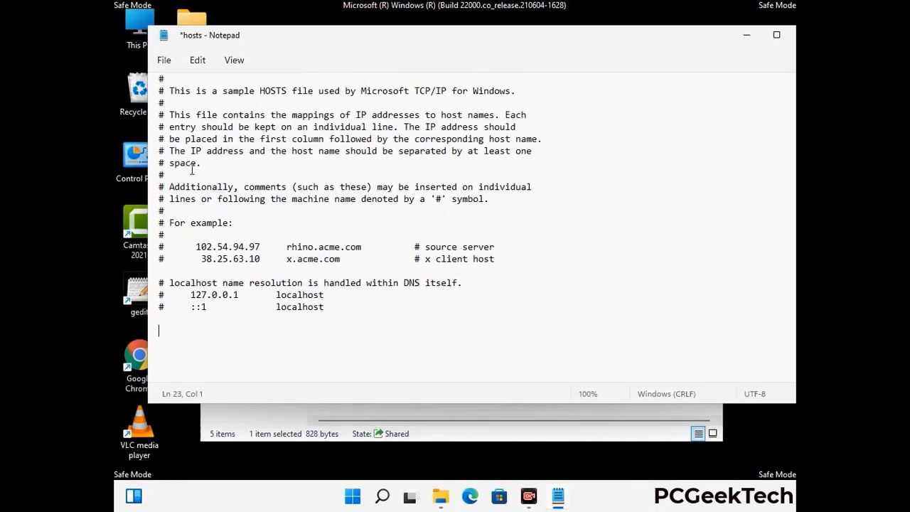
Step: Save the hosts file, then close Notepad and the etc folder window
click(164, 61)
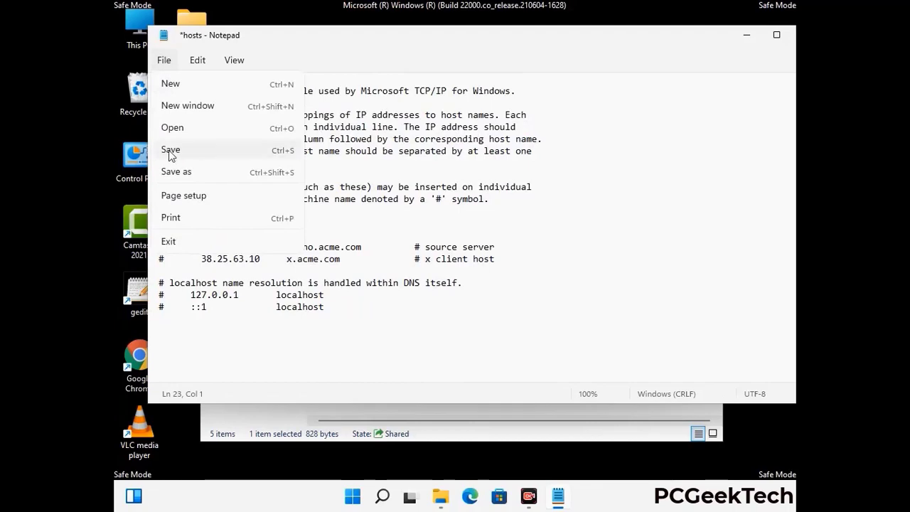
click(171, 151)
drag(686, 30, 539, 31)
click(721, 35)
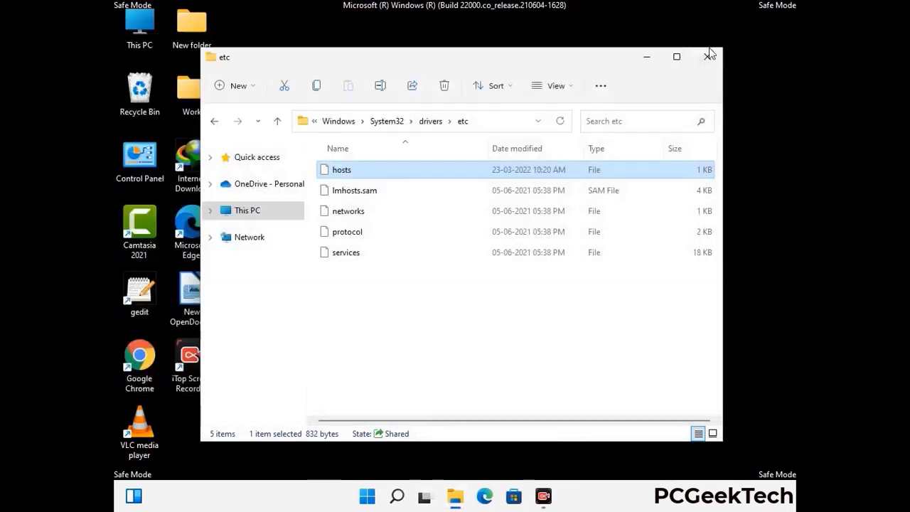
click(709, 56)
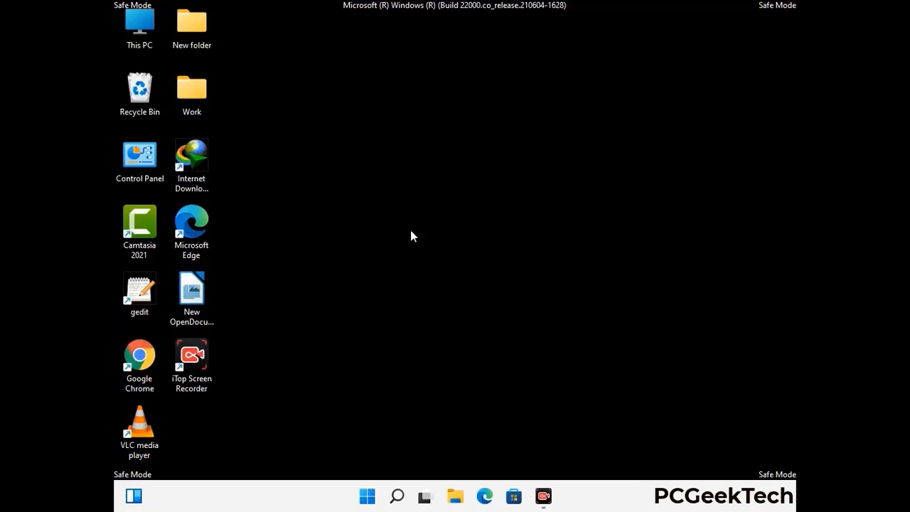
Step: Launch %appdata% from the Run dialog to open AppData\Roaming
key(super+r)
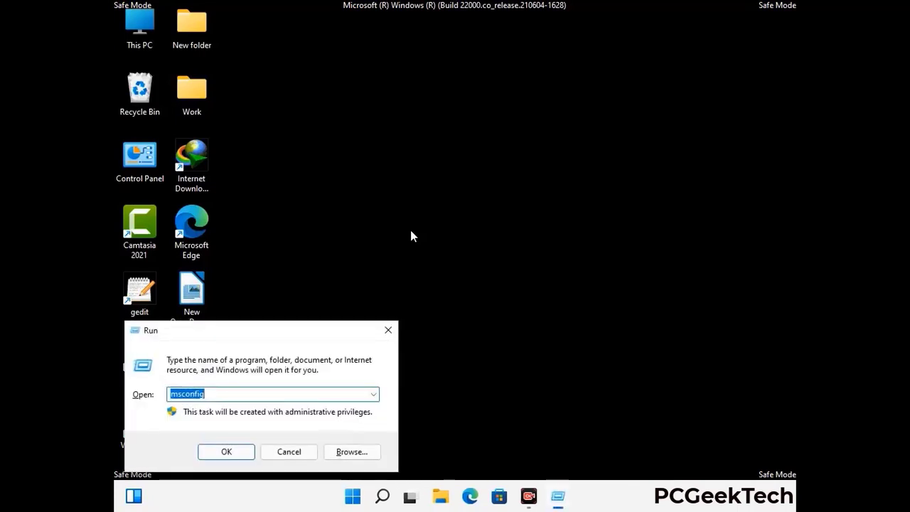
drag(261, 327, 422, 140)
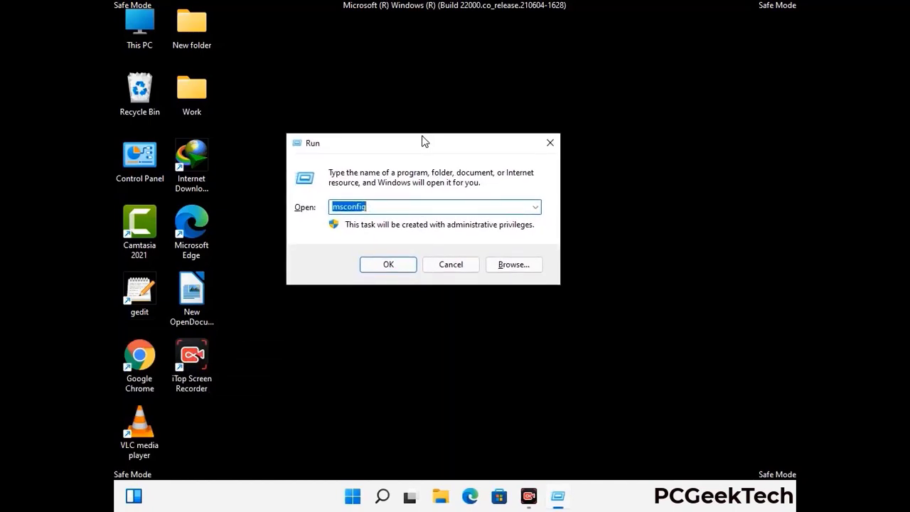
text(%)
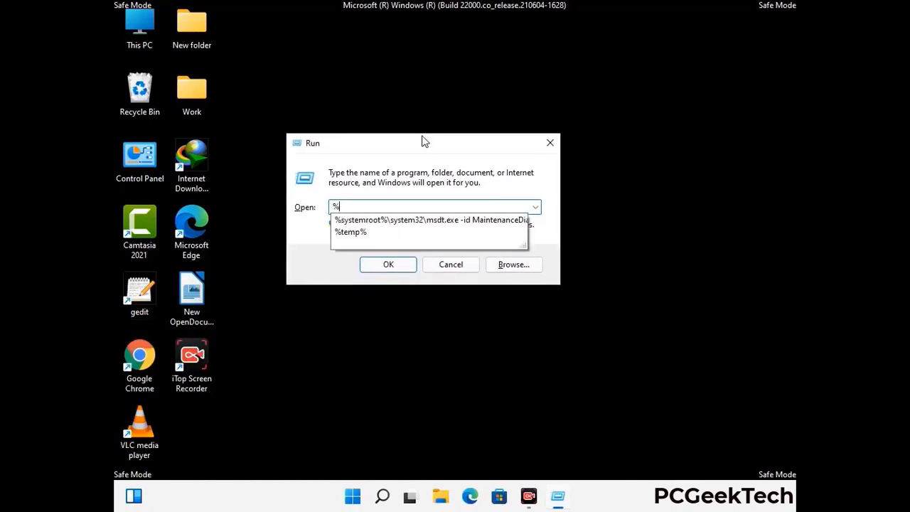
text(a)
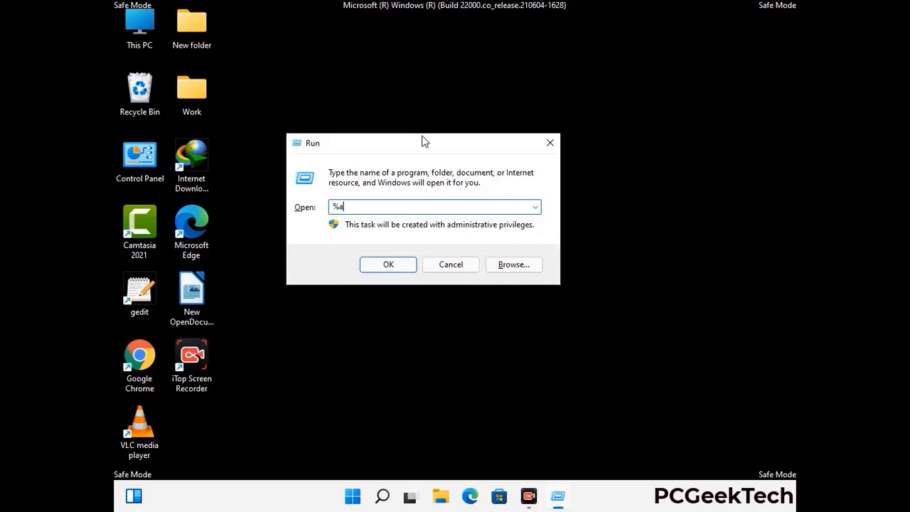
text(ppdata%)
key(Return)
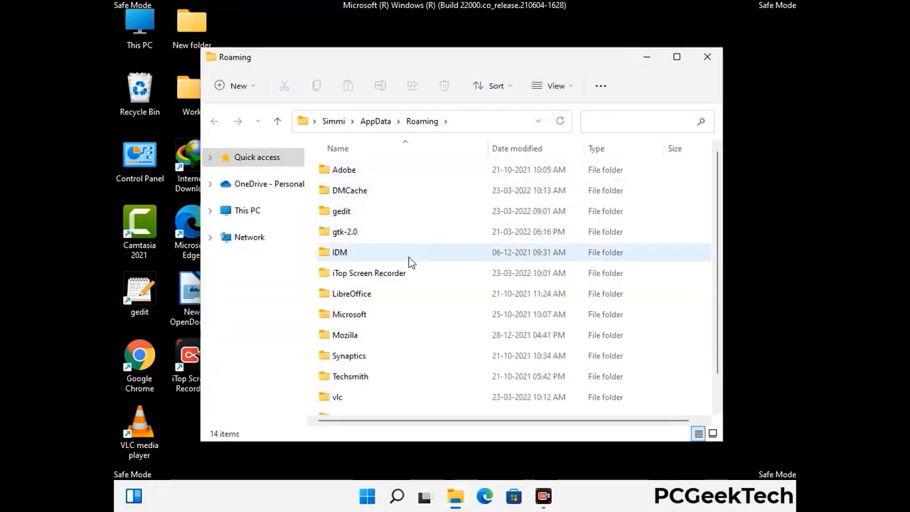
Step: Delete the Zoom folder from AppData\Roaming and close the Roaming window
scroll(427, 252, down, 1)
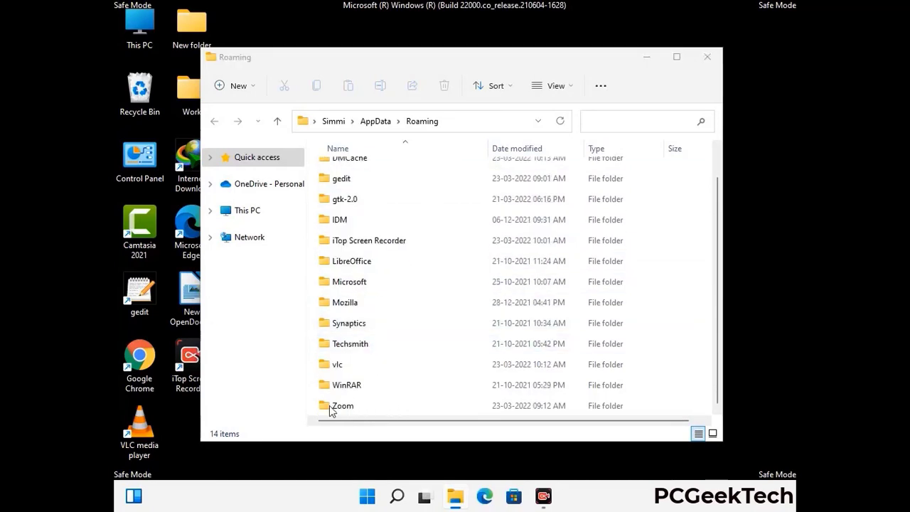
click(509, 401)
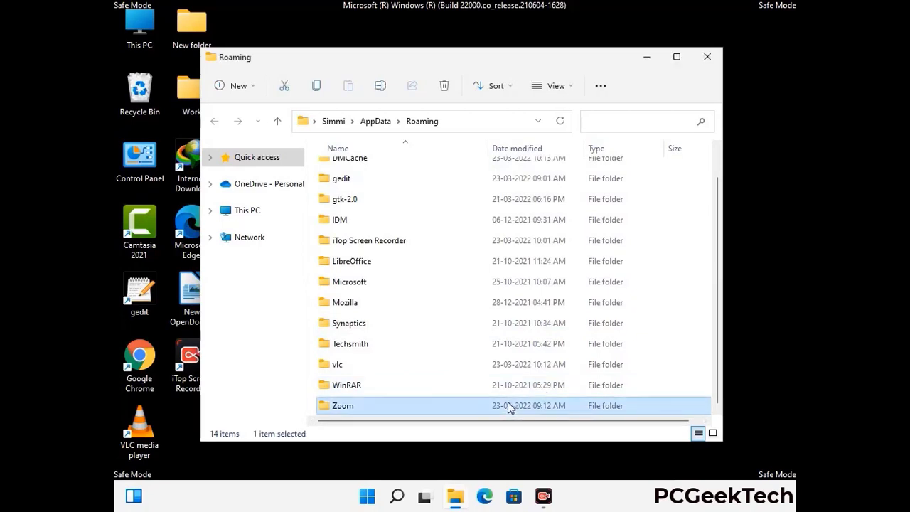
click(450, 91)
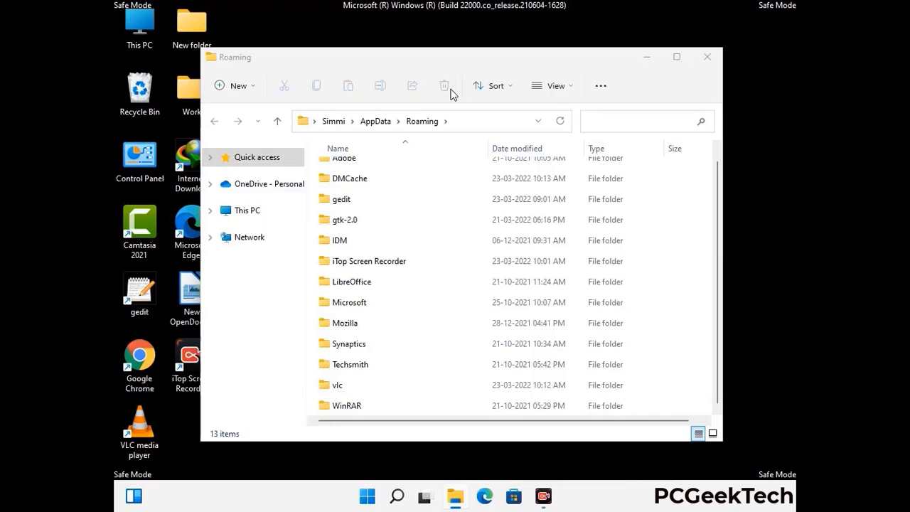
click(706, 61)
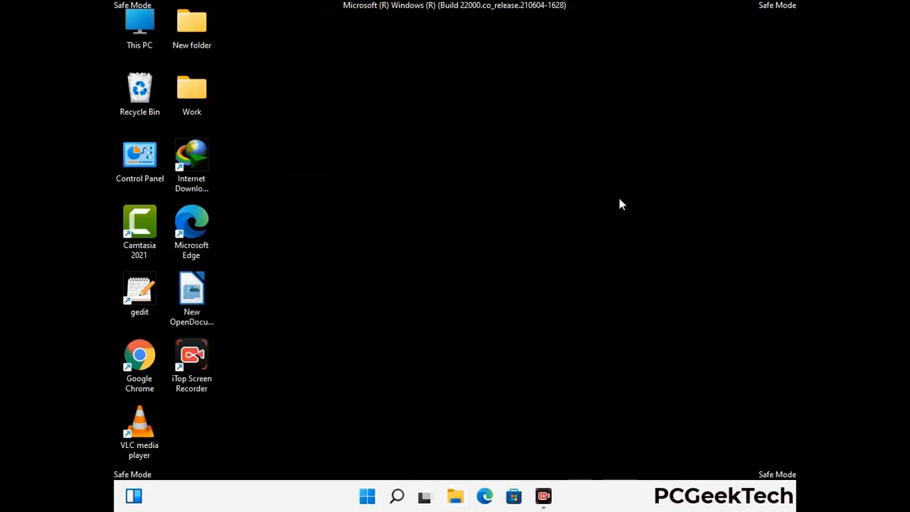
key(super+r)
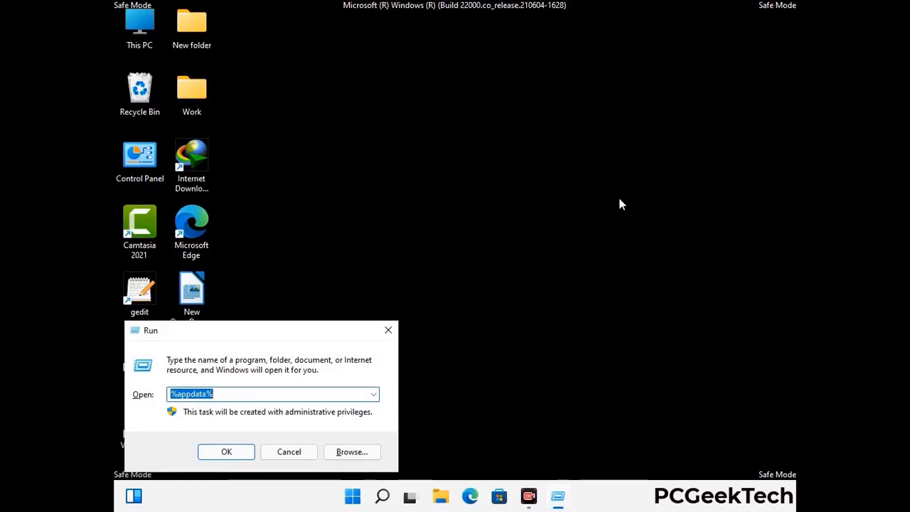
Step: Open %LocalAppData%, delete its Mozilla folder, and close the Local window
drag(284, 338, 477, 180)
text(%Loca)
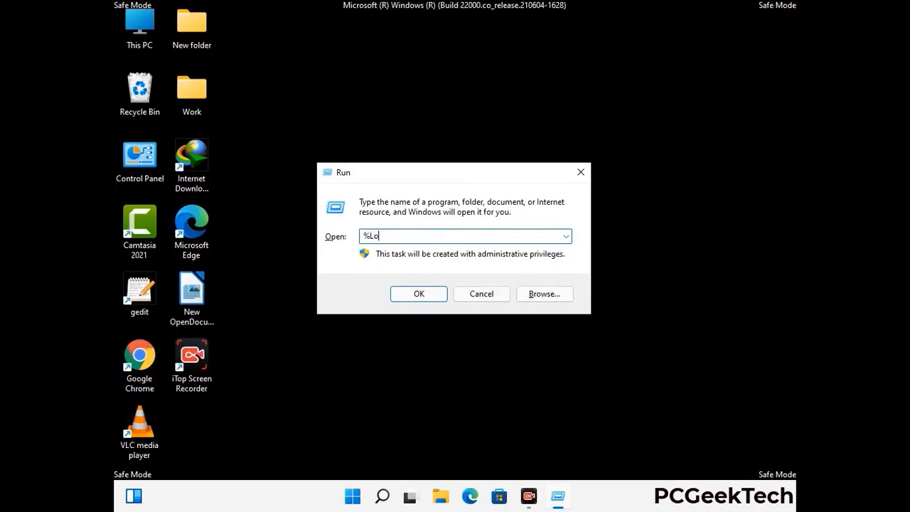
text(lAppData%)
key(Return)
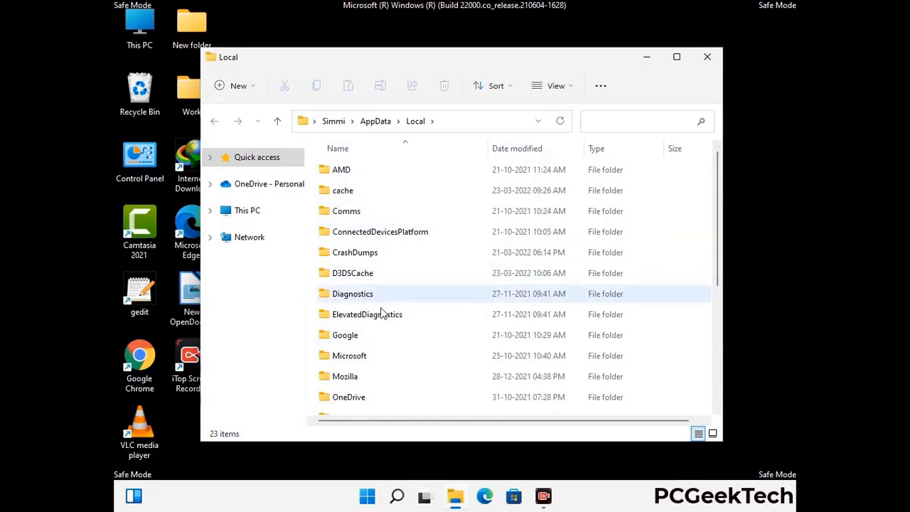
scroll(381, 316, down, 1)
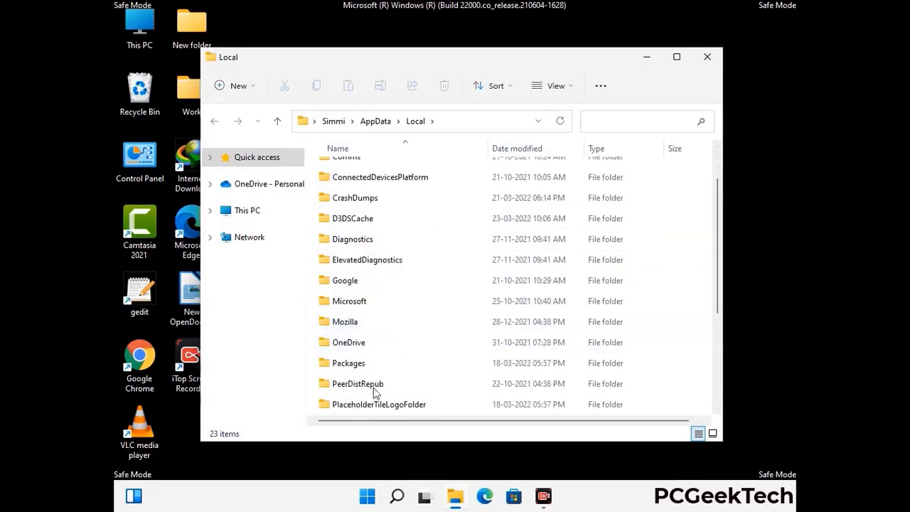
click(357, 328)
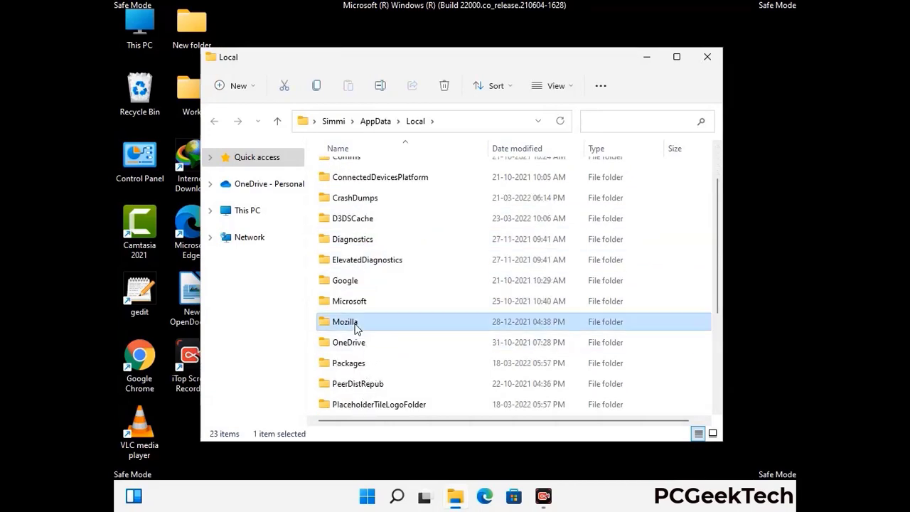
click(444, 94)
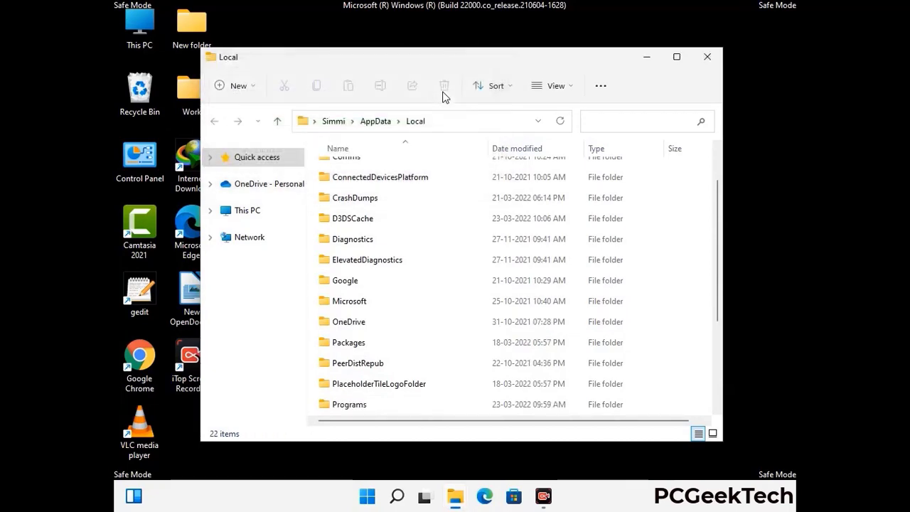
click(708, 63)
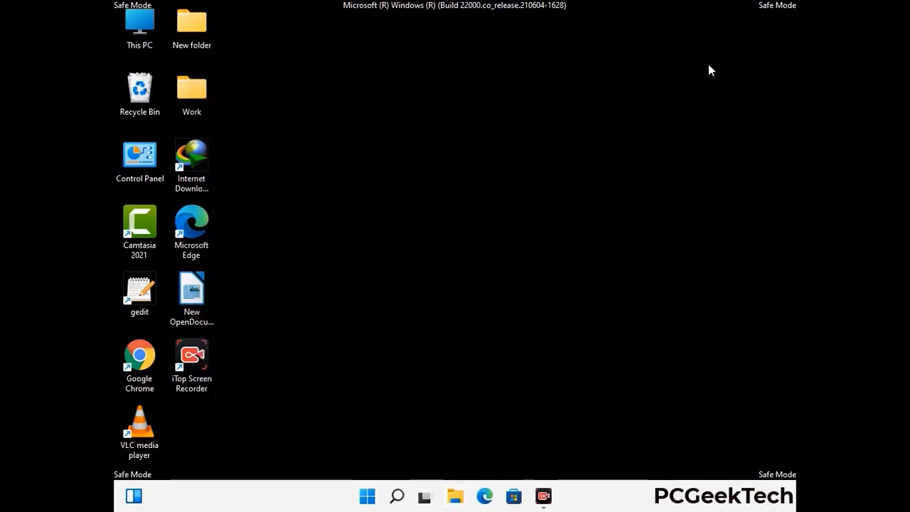
Step: Open %ProgramData% via Run, delete the Mozilla folder there, and close the window
key(super+r)
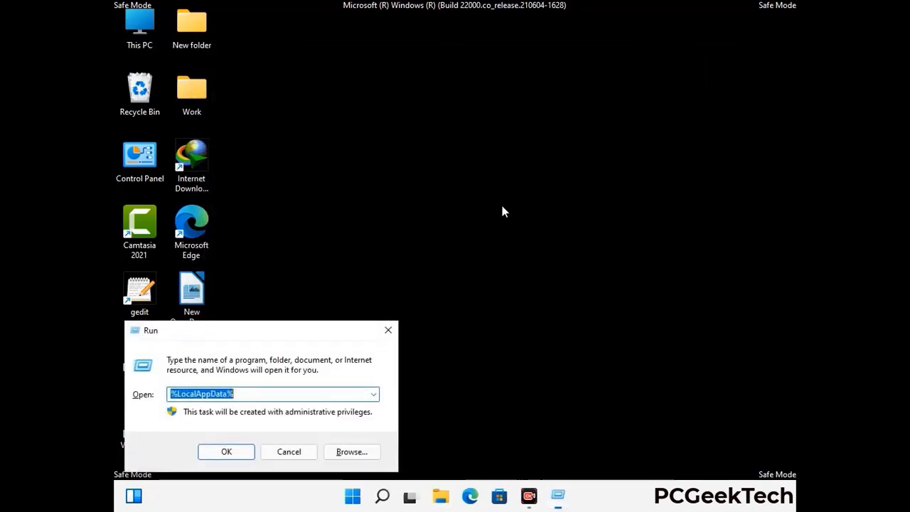
drag(251, 335, 416, 187)
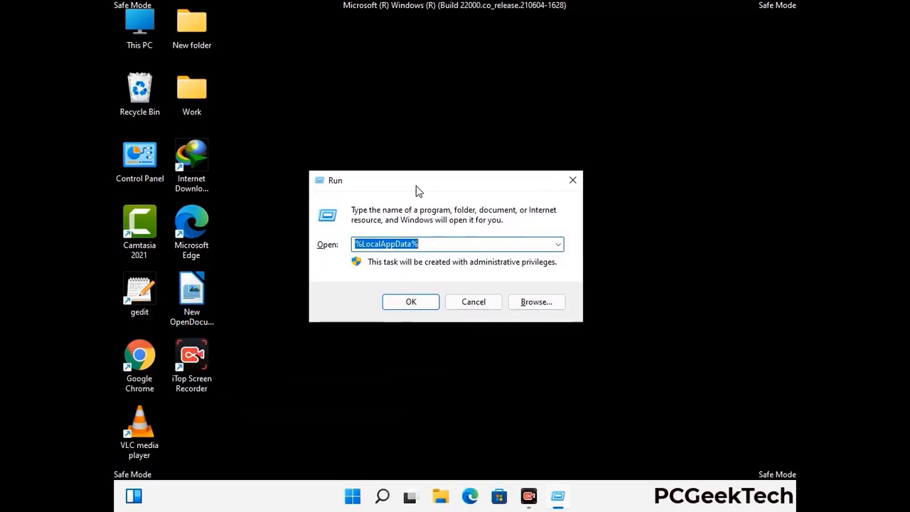
text(%)
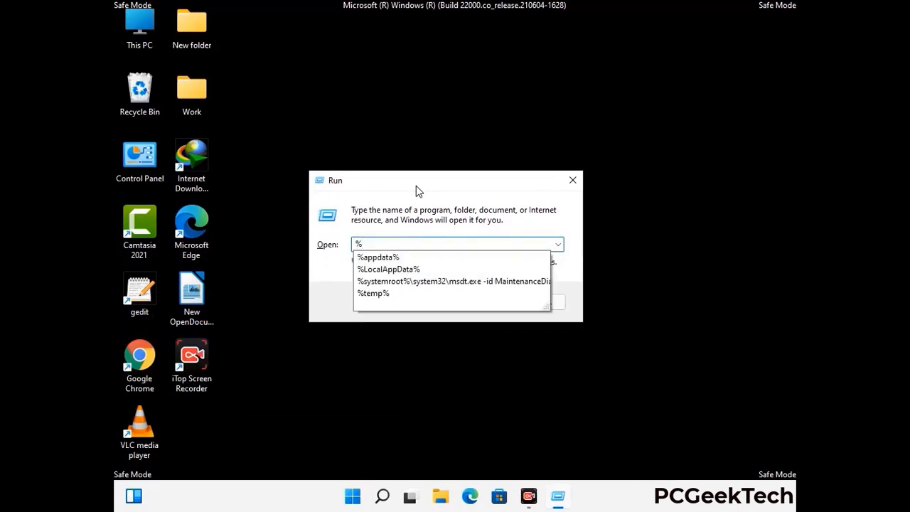
text(ProgramData)
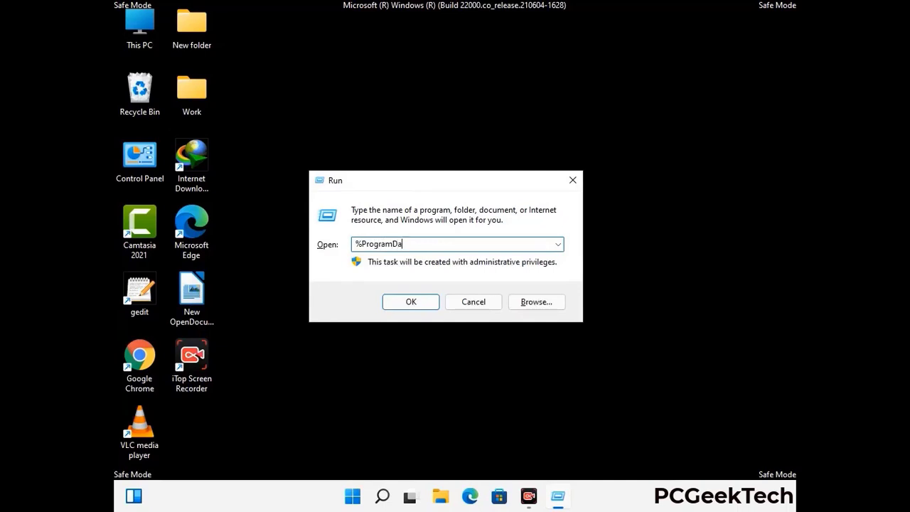
text(%)
key(Return)
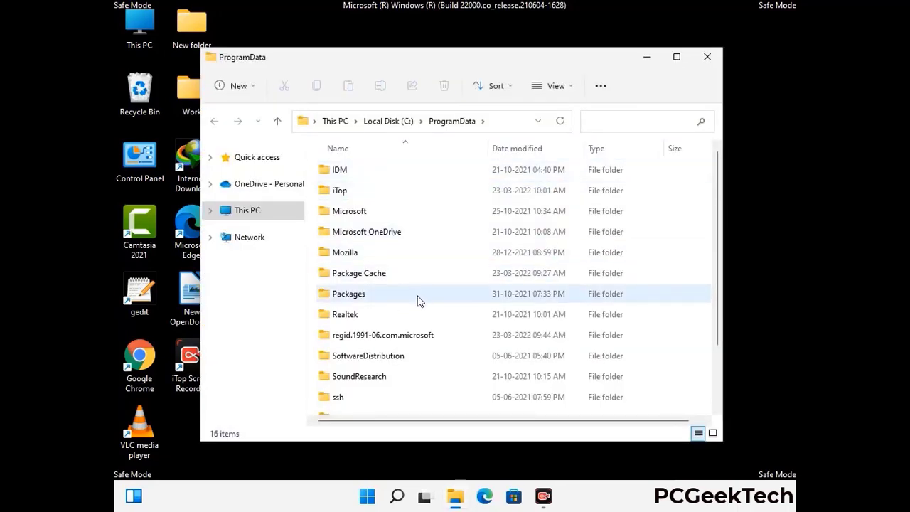
scroll(417, 302, down, 1)
scroll(417, 317, down, 1)
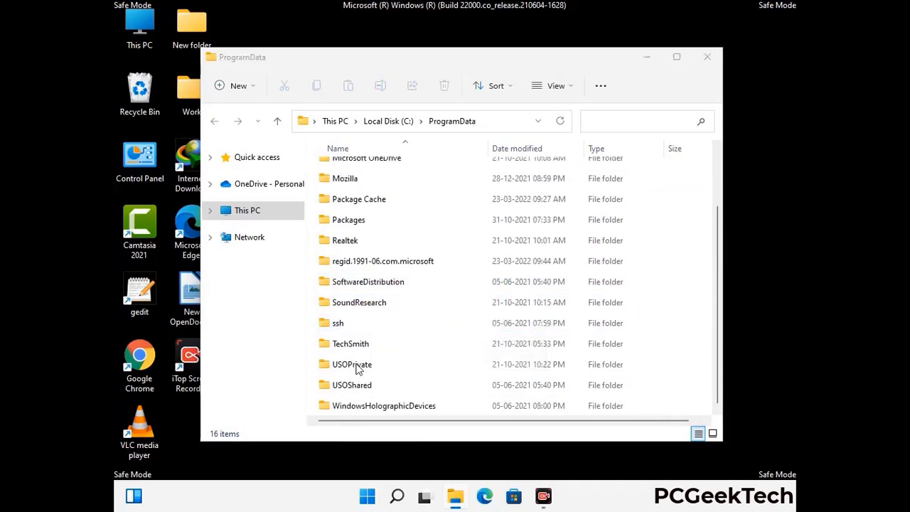
click(357, 179)
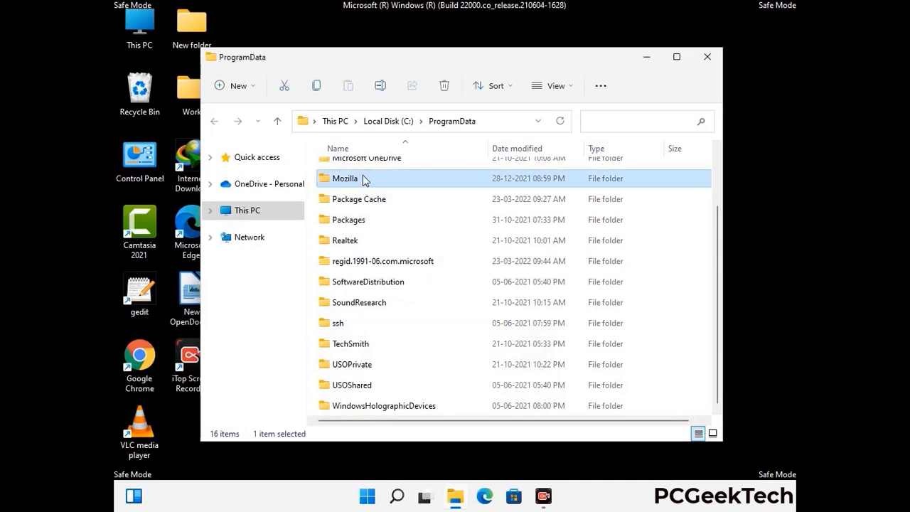
click(446, 86)
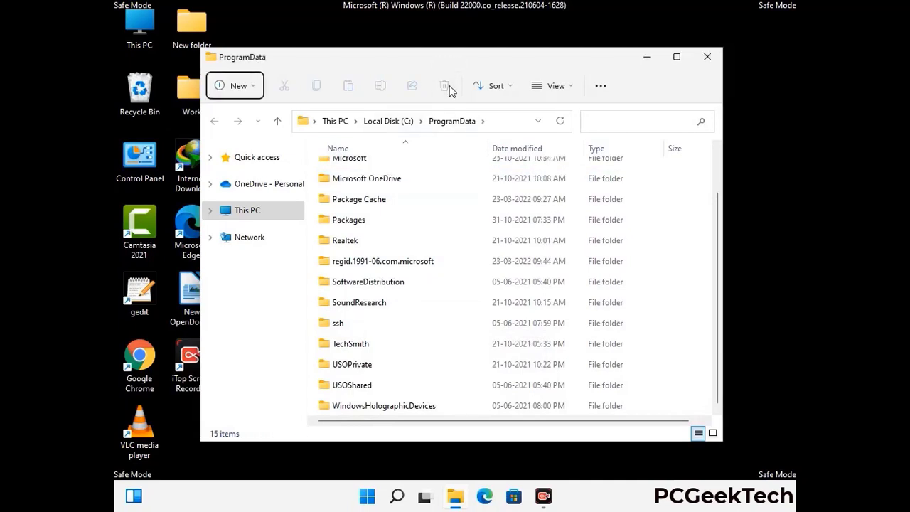
scroll(469, 298, up, 2)
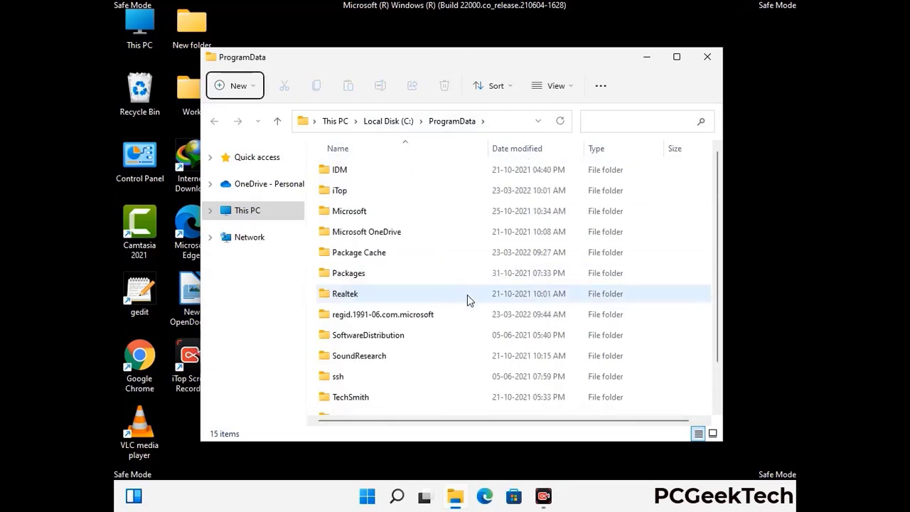
click(714, 59)
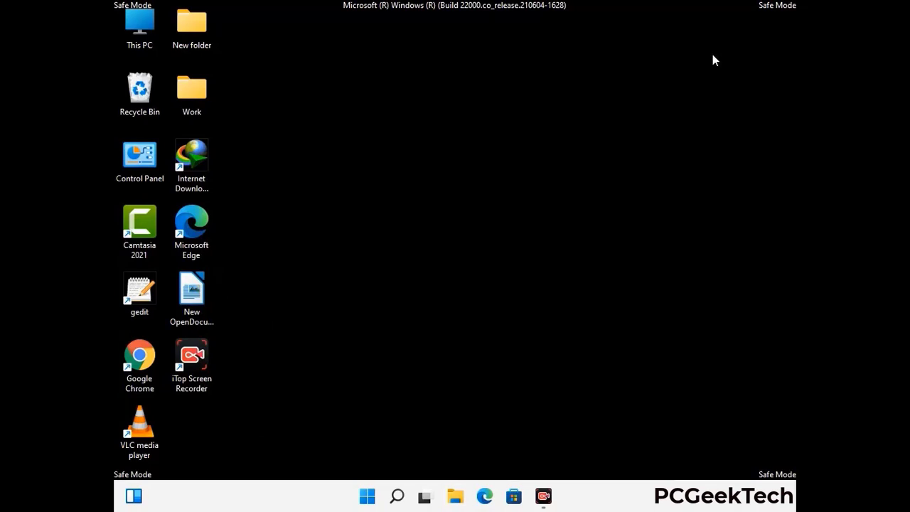
key(super+r)
drag(297, 332, 473, 180)
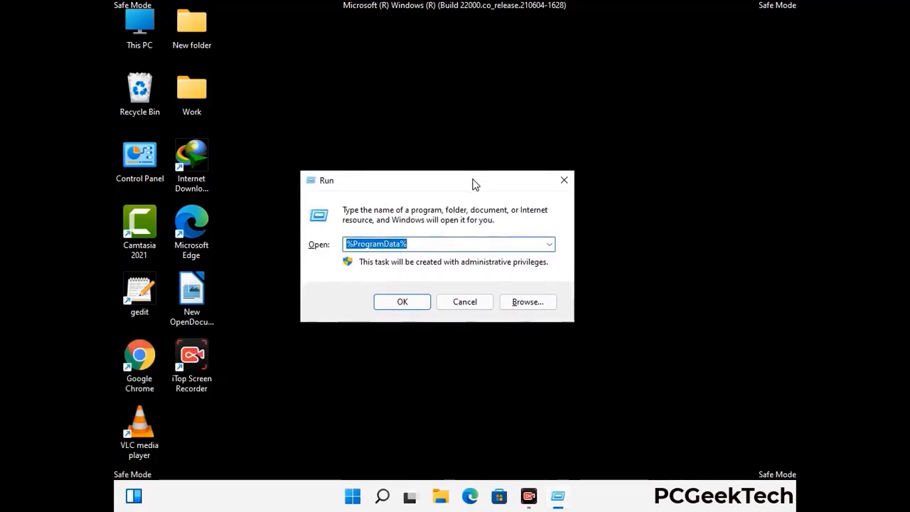
text(%WinDir%)
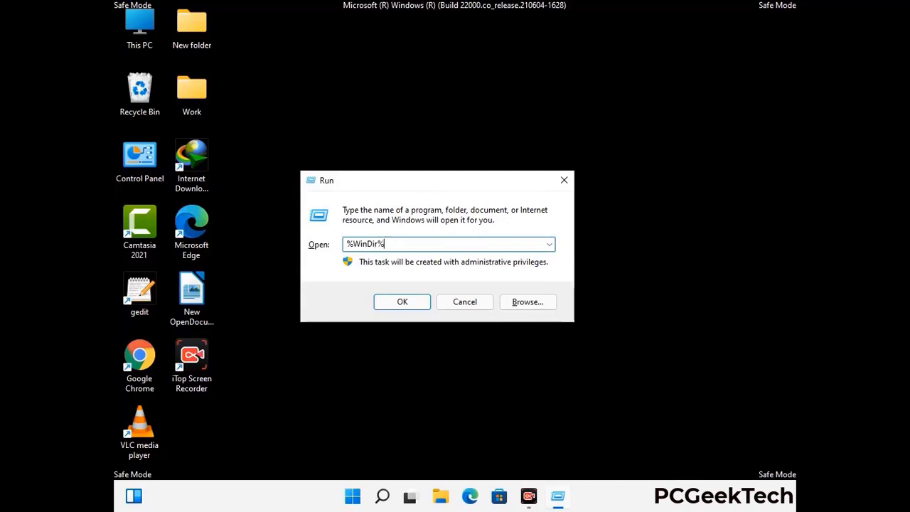
key(Return)
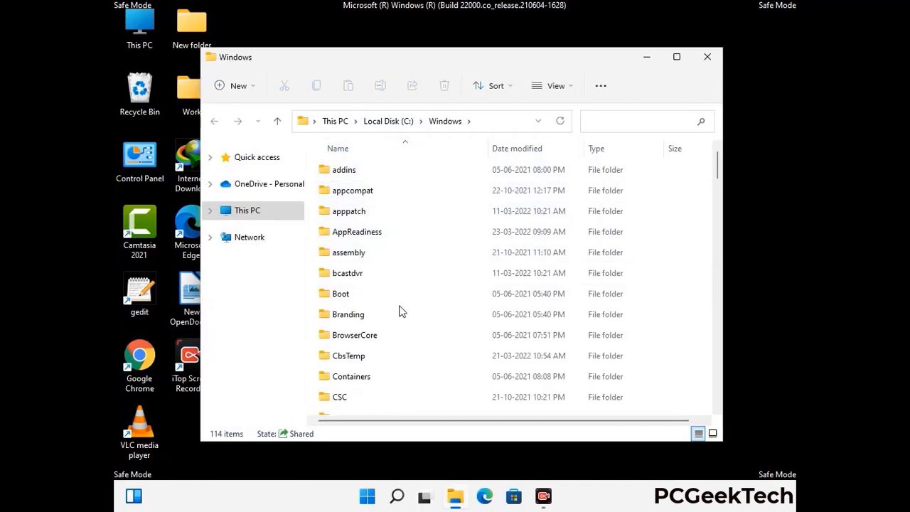
scroll(400, 312, down, 2)
scroll(401, 318, down, 1)
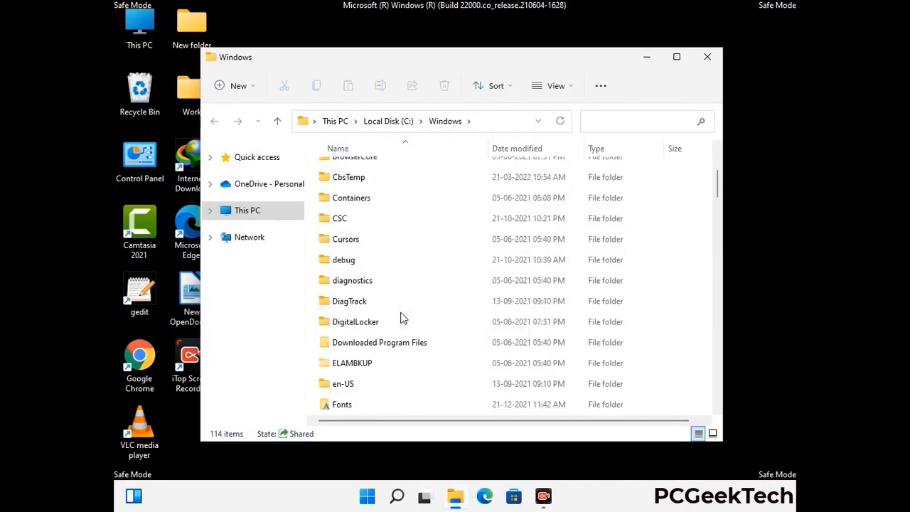
scroll(400, 318, down, 1)
scroll(400, 318, down, 4)
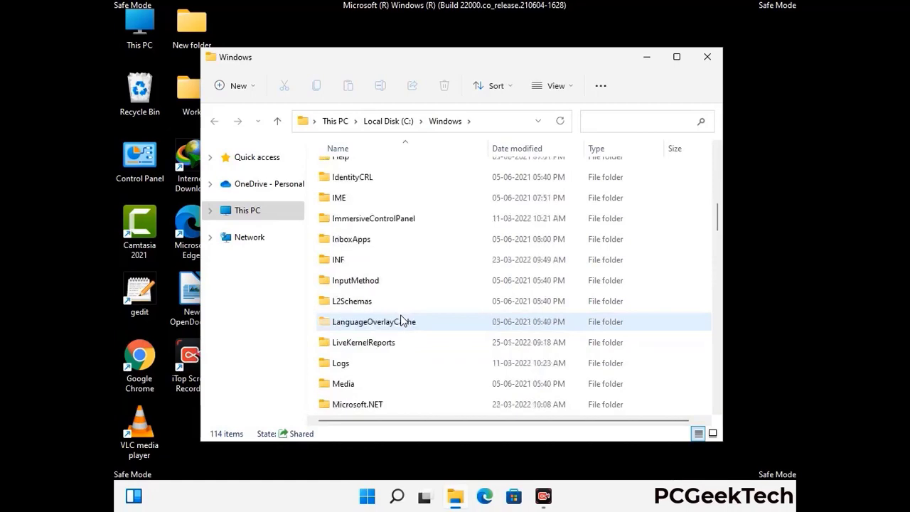
scroll(402, 321, down, 1)
scroll(400, 321, down, 6)
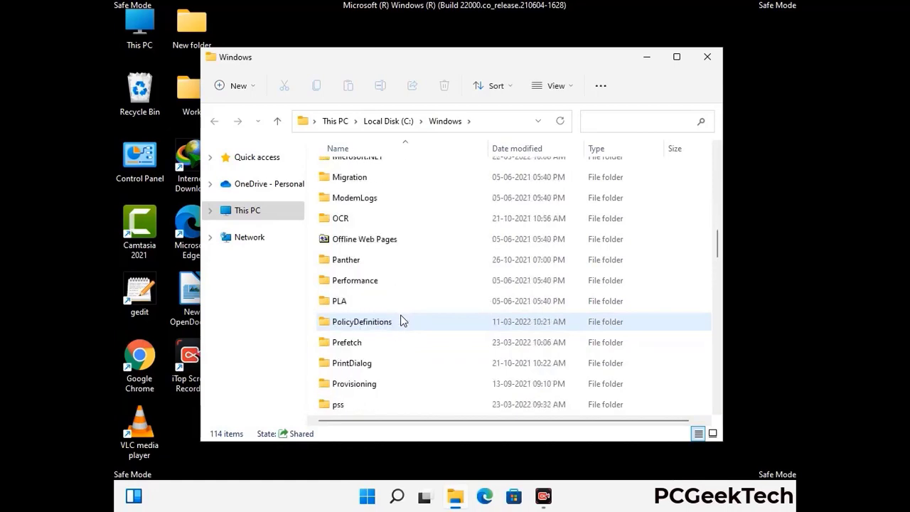
scroll(400, 321, down, 7)
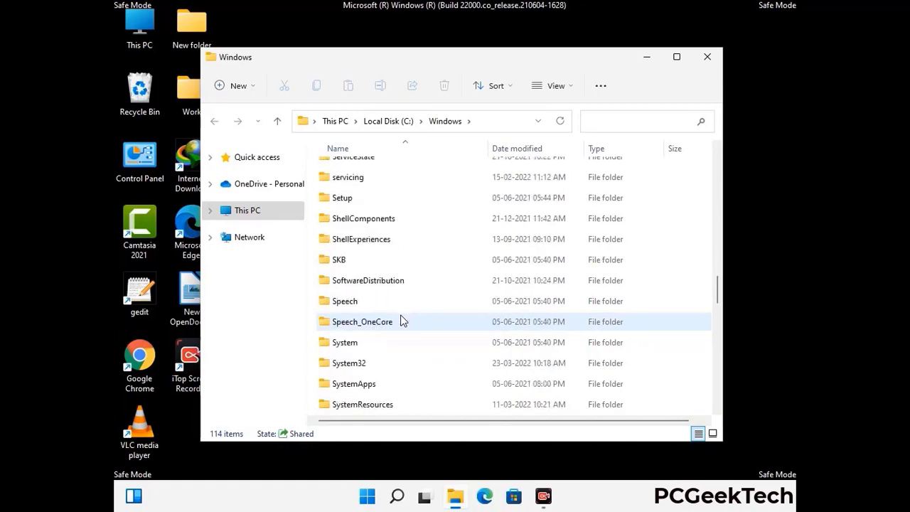
scroll(400, 321, down, 13)
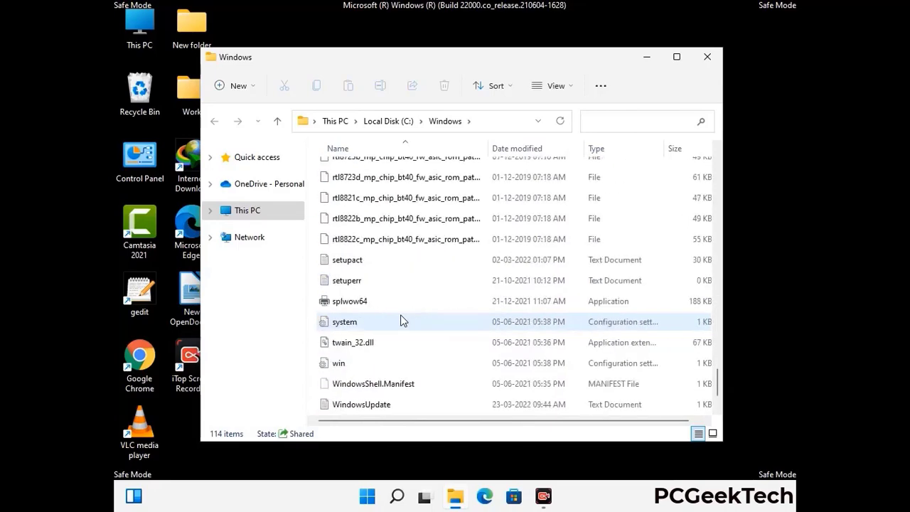
scroll(401, 321, down, 1)
scroll(400, 321, up, 15)
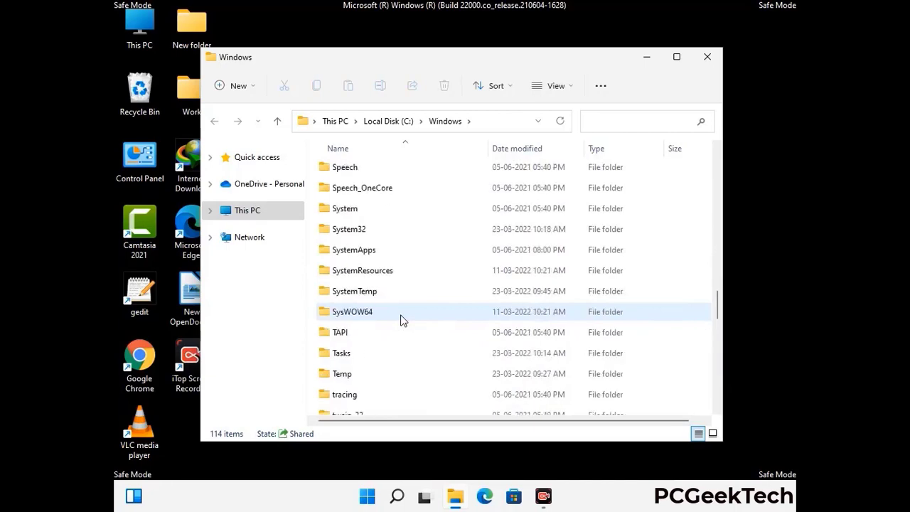
scroll(400, 321, up, 3)
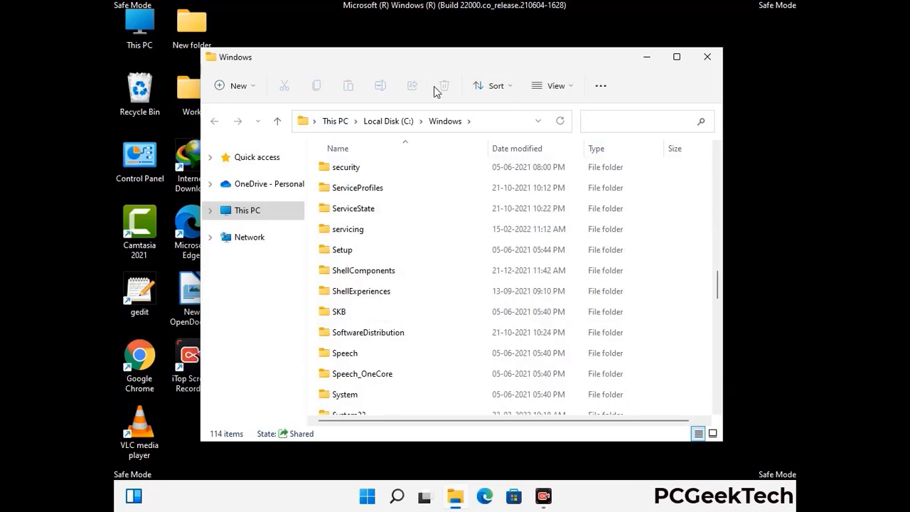
click(711, 58)
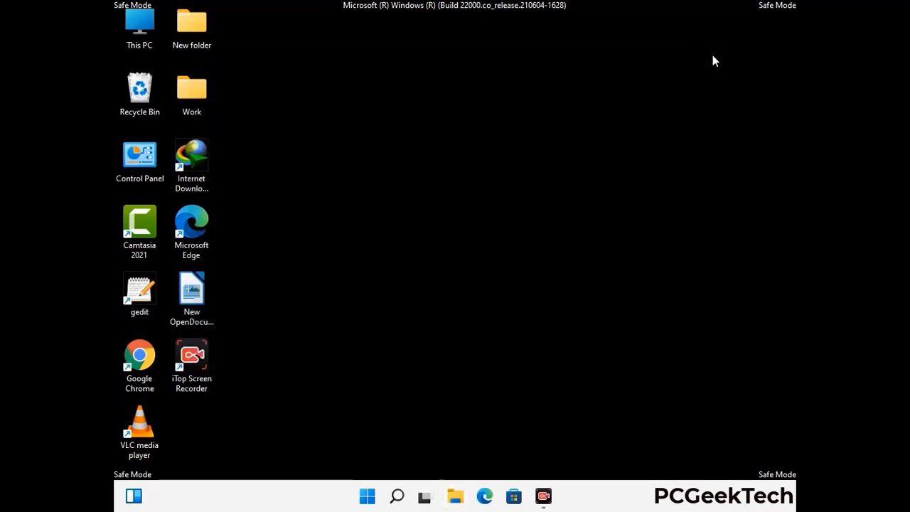
Step: Open %temp%, select all items in the user Temp folder, delete them, and close it
key(super+r)
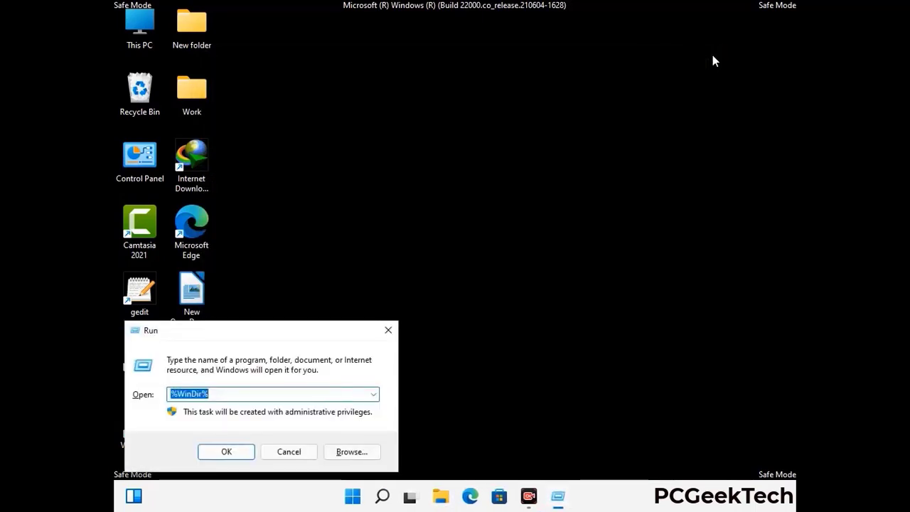
drag(304, 337, 518, 122)
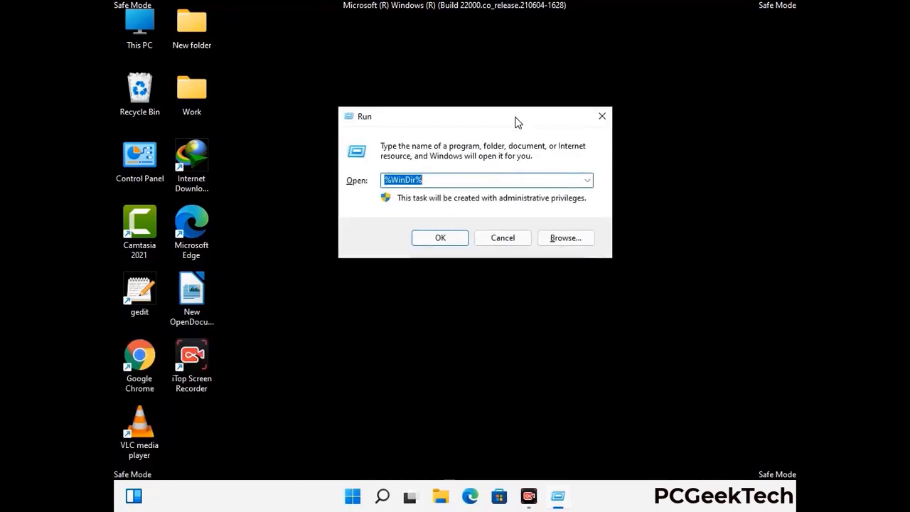
text(%temp%)
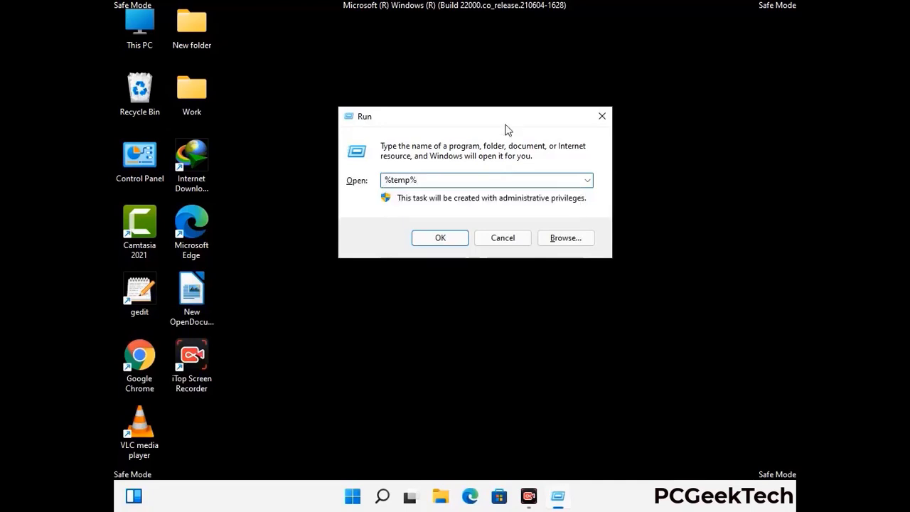
click(455, 237)
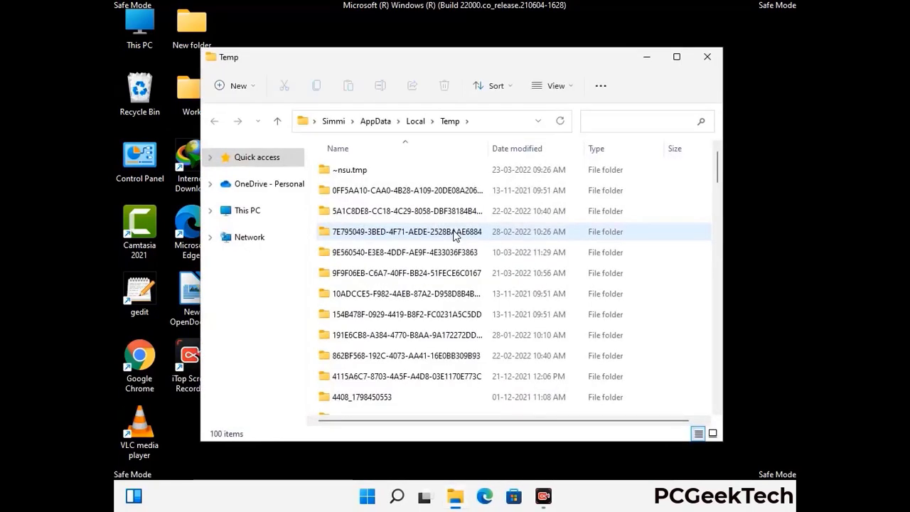
click(412, 275)
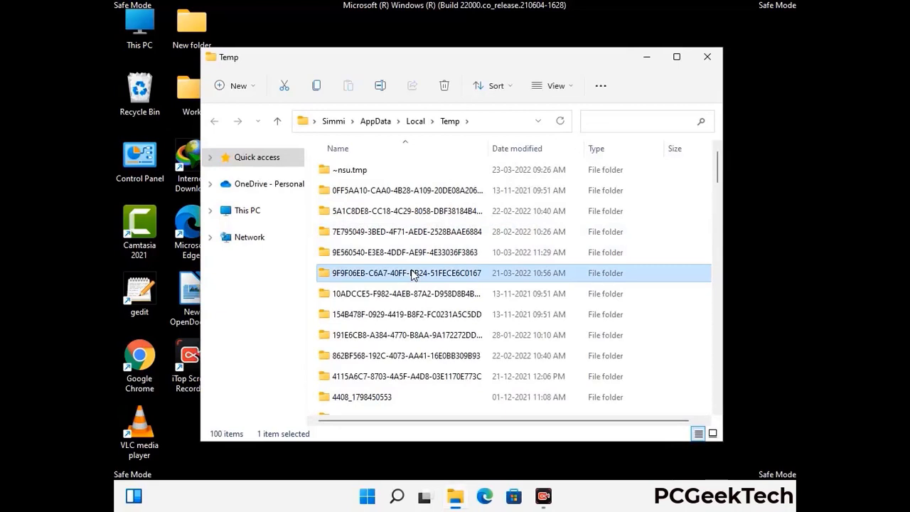
key(ctrl+a)
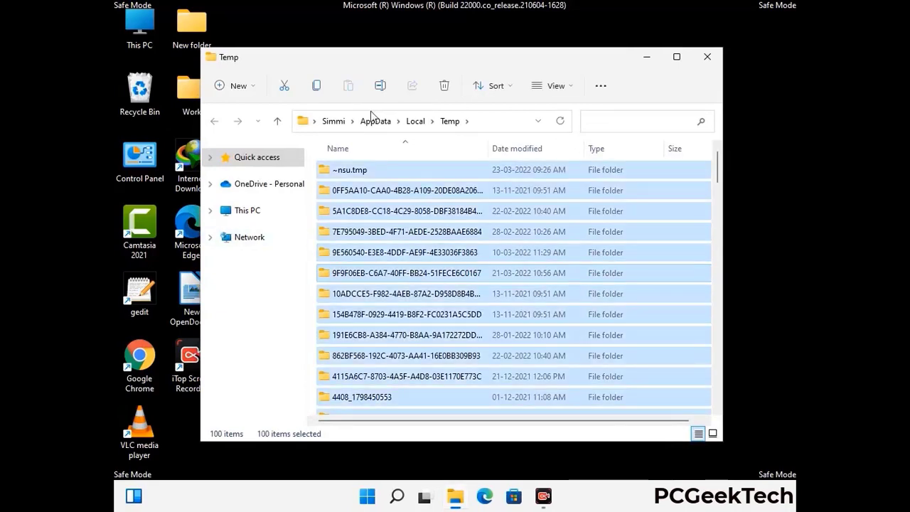
click(446, 87)
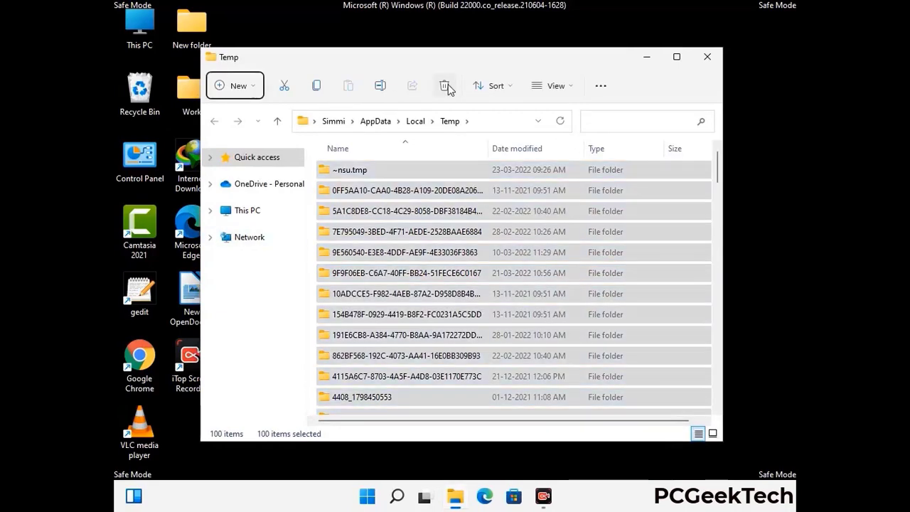
click(708, 57)
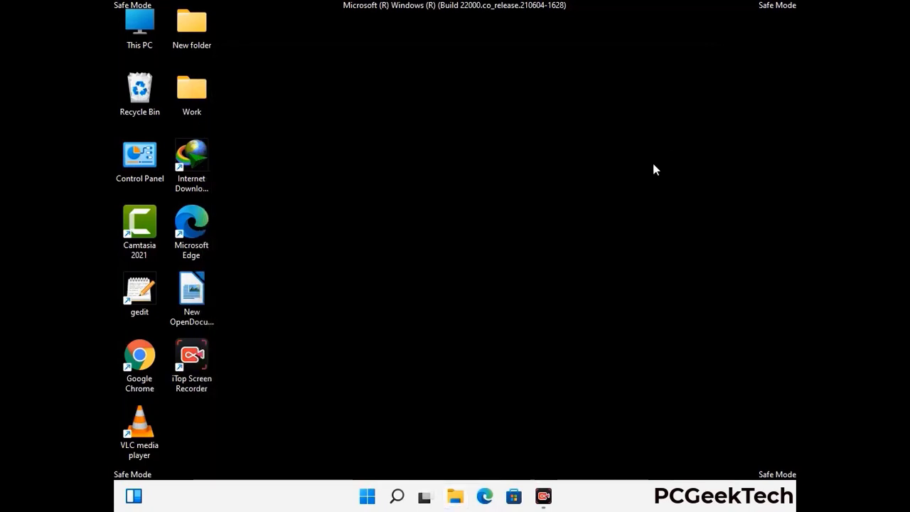
Step: Run temp to open C:\Windows\Temp, delete all six items, and close the window
key(super+r)
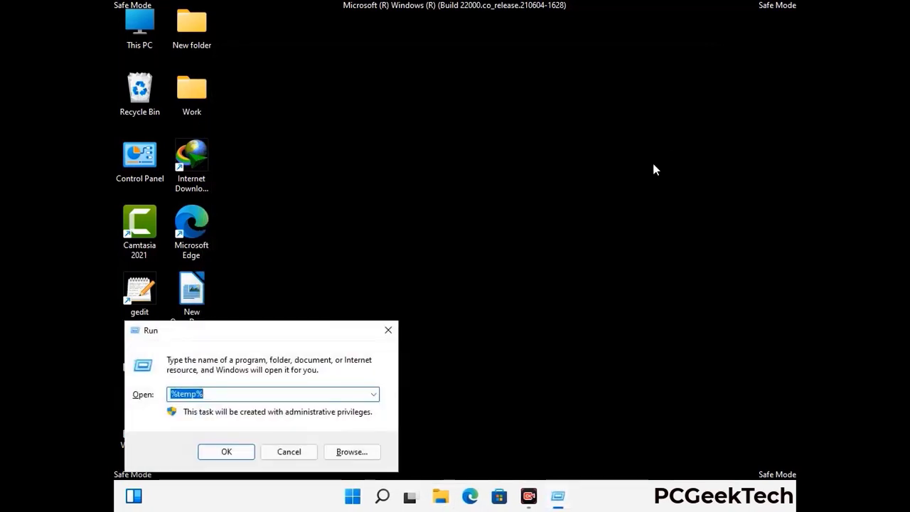
drag(309, 329, 519, 133)
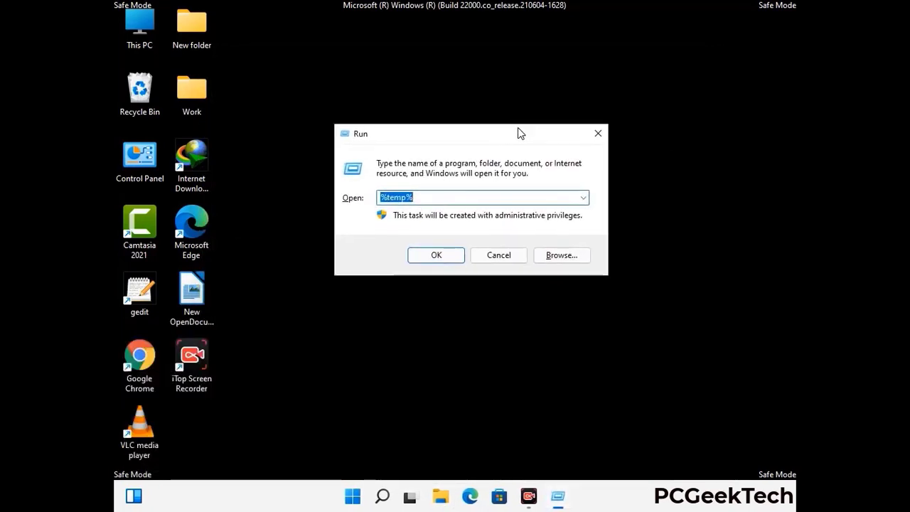
text(temp)
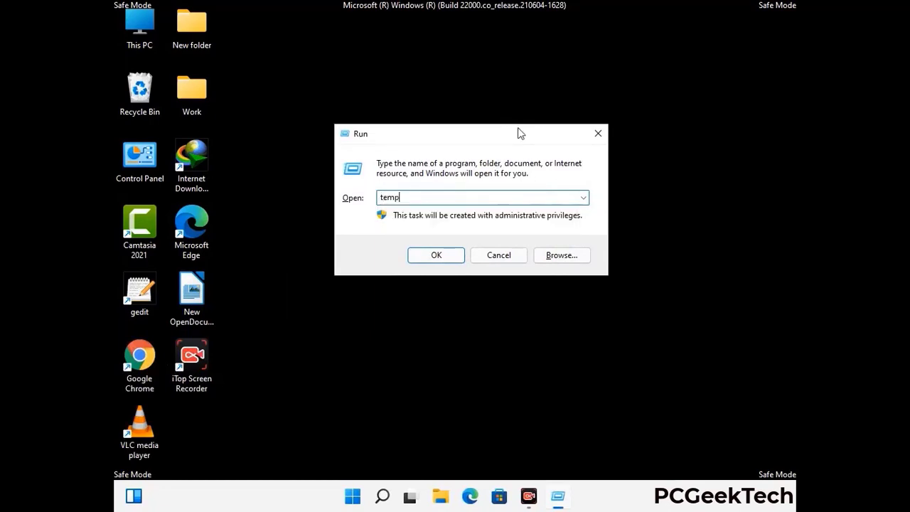
key(Return)
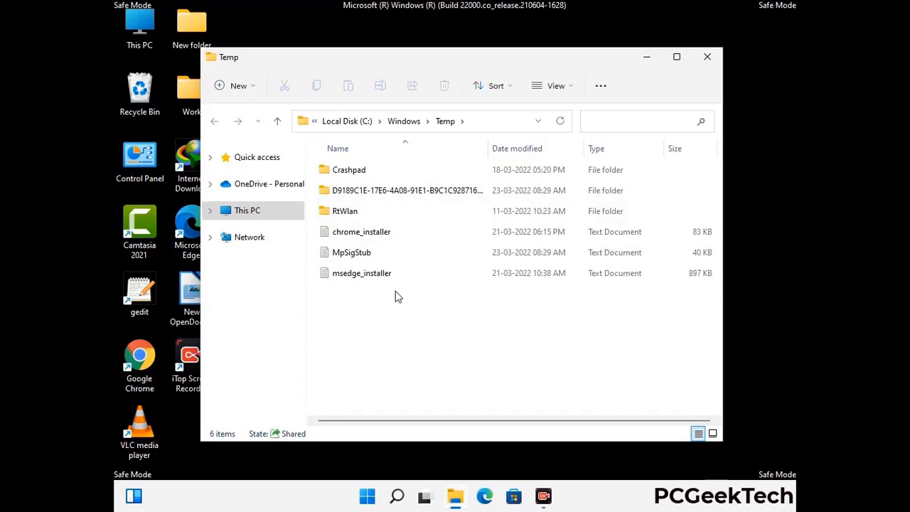
key(ctrl+a)
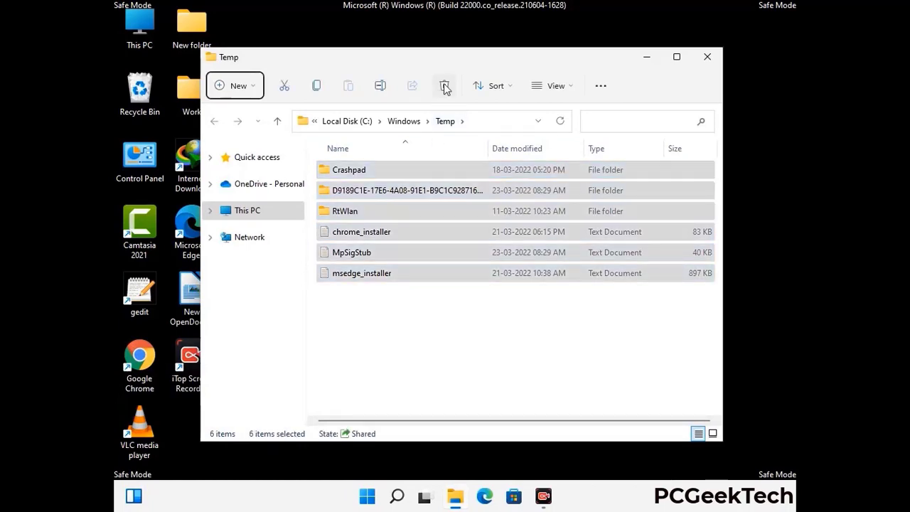
click(446, 86)
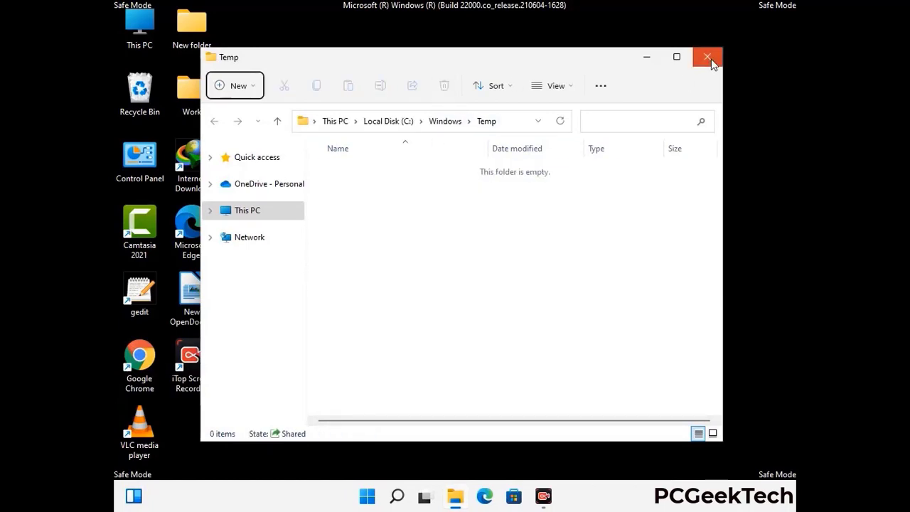
click(711, 58)
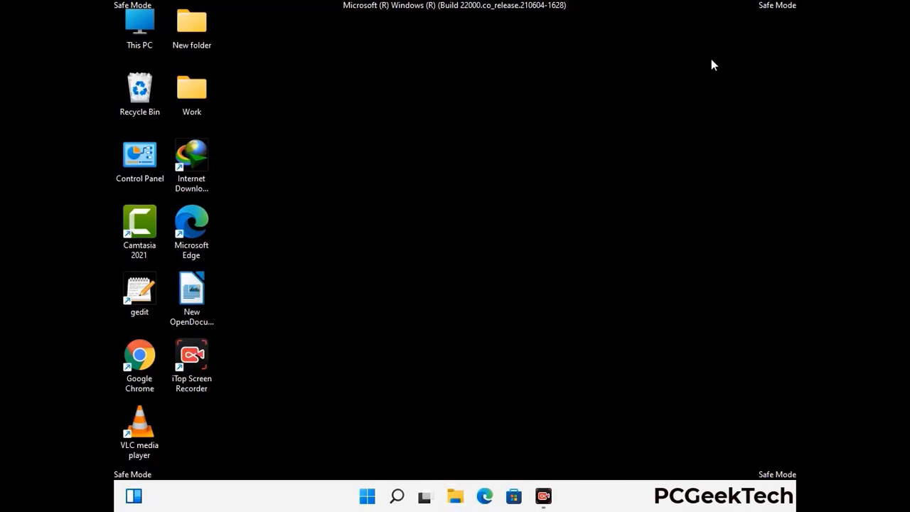
Step: Launch Registry Editor by running regedit from the Run box
key(super+r)
drag(280, 329, 472, 114)
text(regedit)
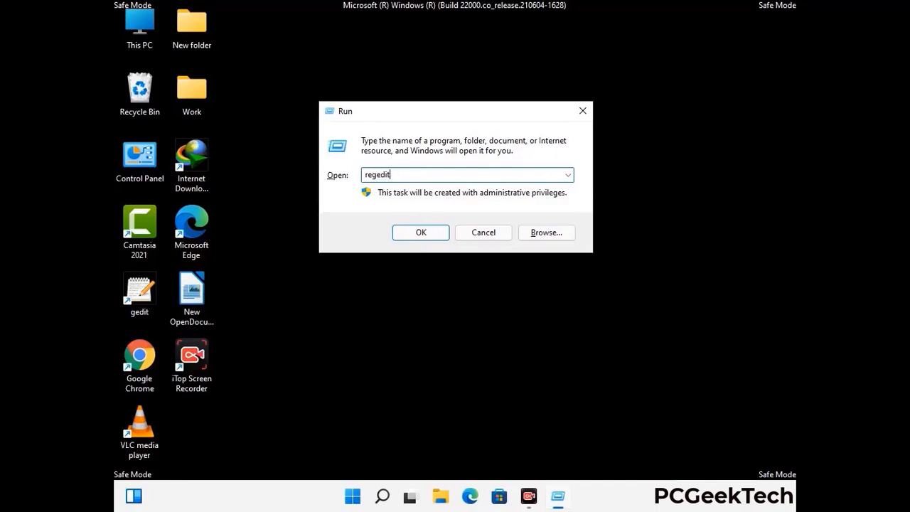
key(Return)
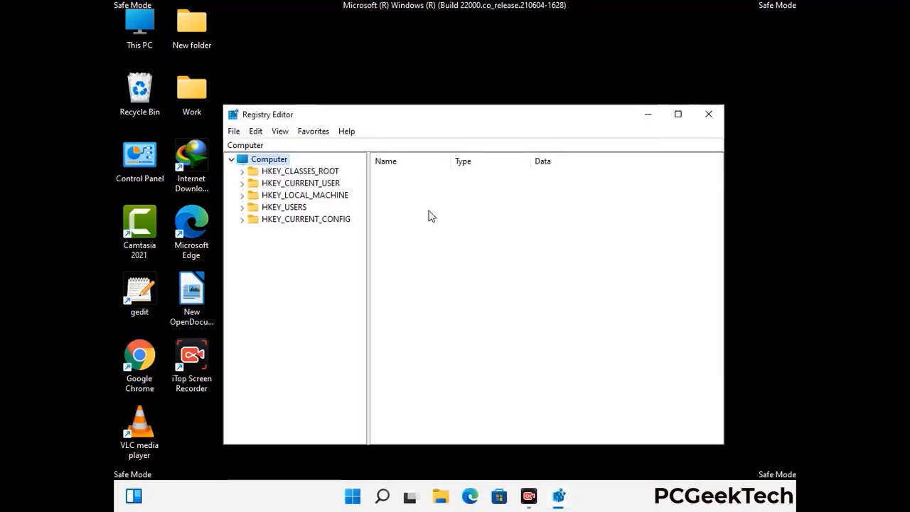
Step: Expand HKEY_CURRENT_USER down to Software\Microsoft in the registry tree
click(242, 183)
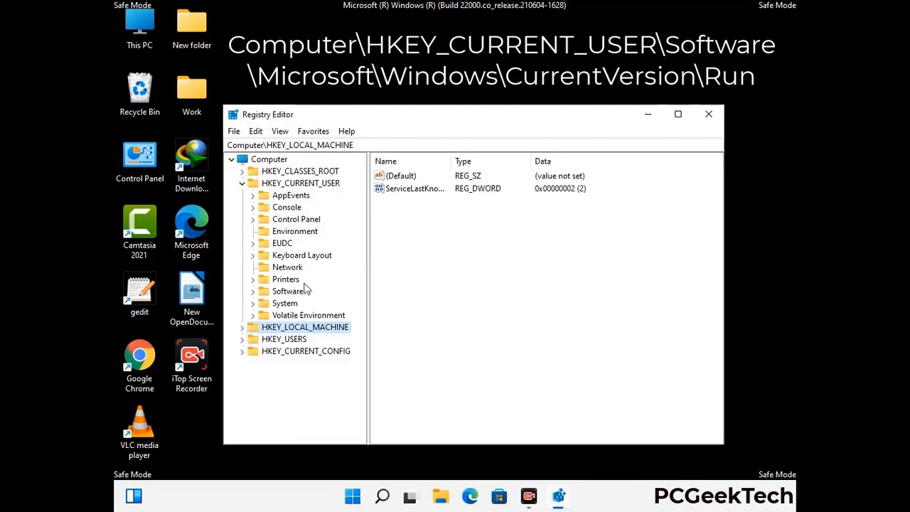
click(284, 293)
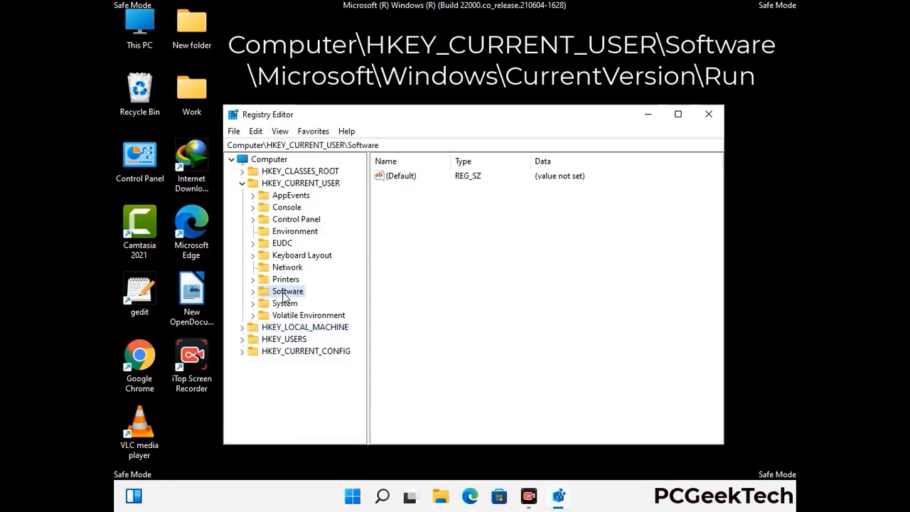
click(253, 293)
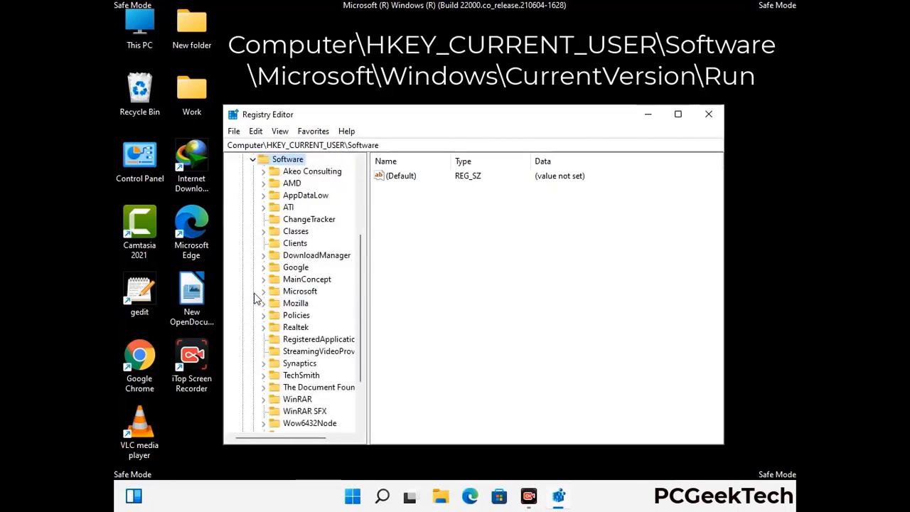
double_click(297, 291)
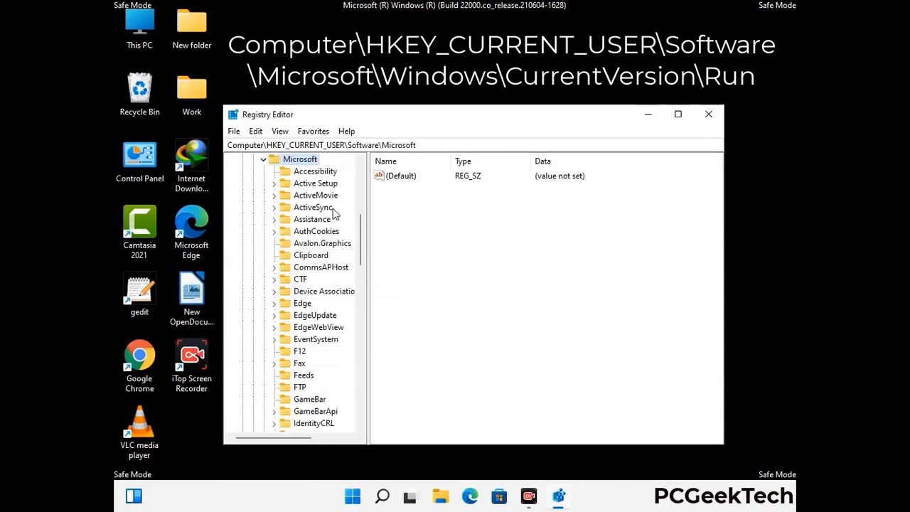
Step: Expand Windows\CurrentVersion and select the Run key to list its startup entries
scroll(329, 309, down, 4)
scroll(329, 309, down, 3)
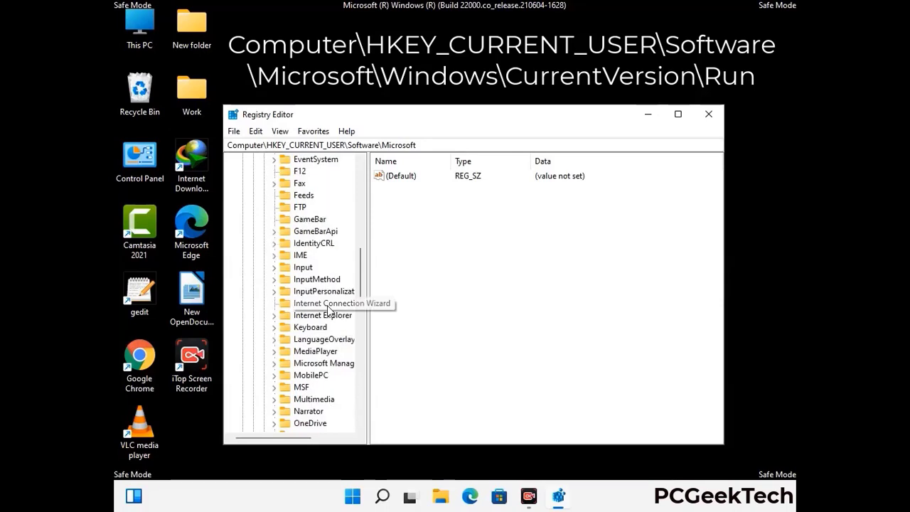
scroll(329, 309, down, 6)
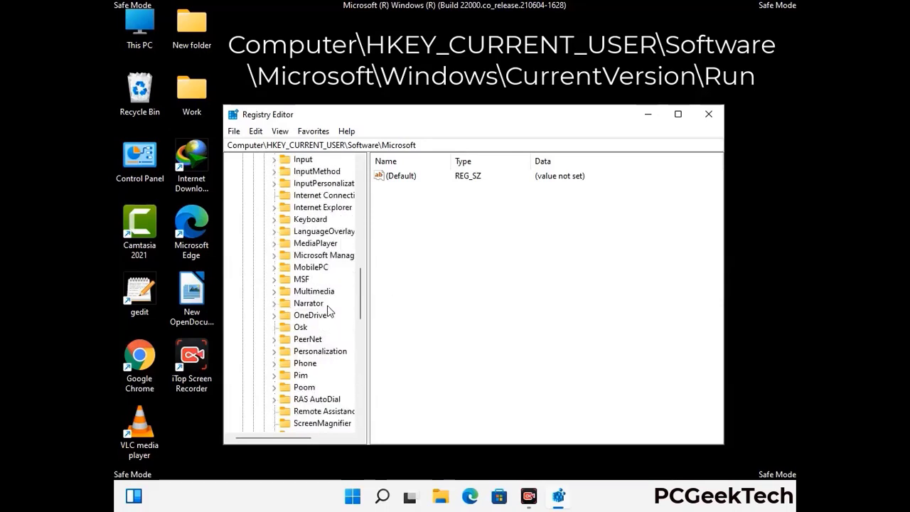
scroll(329, 309, down, 4)
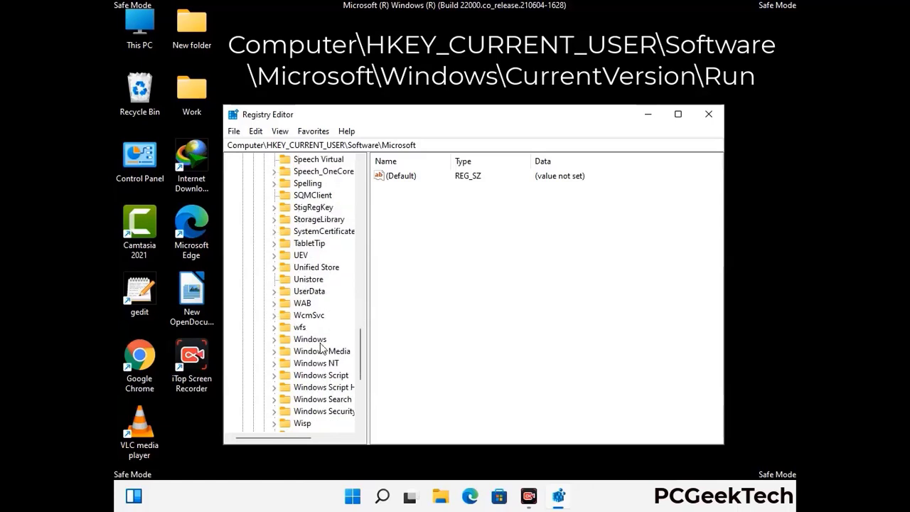
double_click(320, 340)
double_click(331, 329)
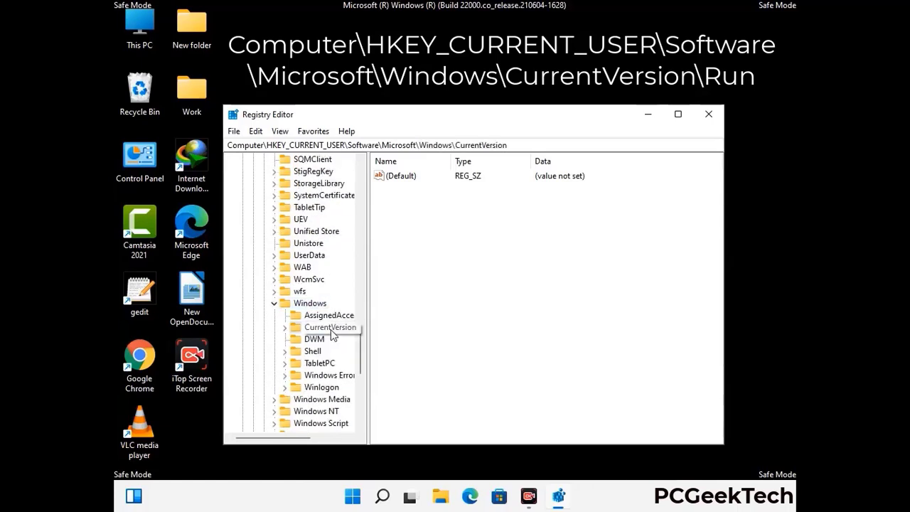
scroll(328, 308, down, 2)
scroll(328, 308, down, 4)
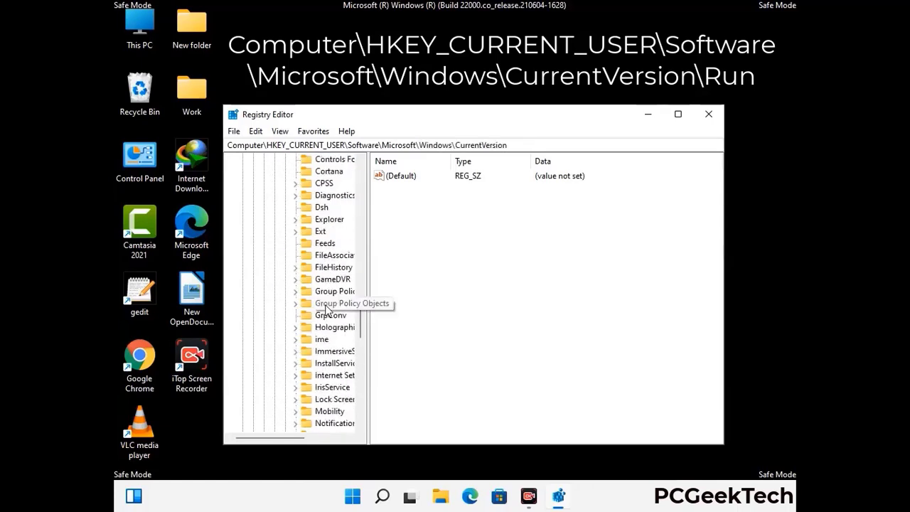
scroll(326, 310, down, 1)
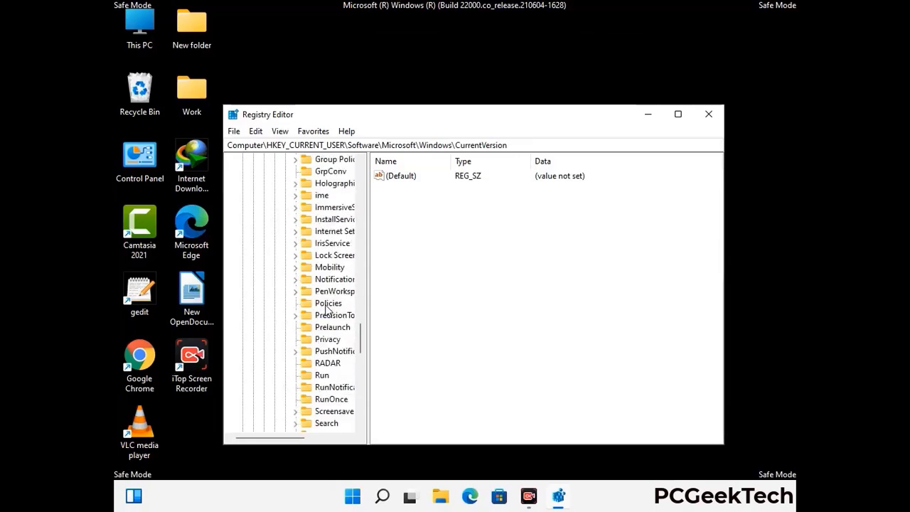
scroll(328, 308, down, 1)
click(323, 341)
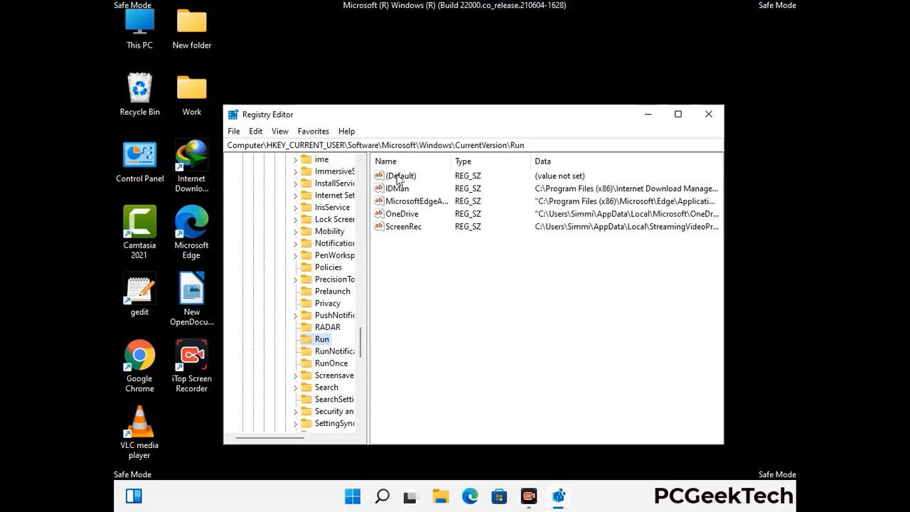
Step: Delete the ScreenRec startup value from the Run key and confirm the permanent deletion
click(402, 228)
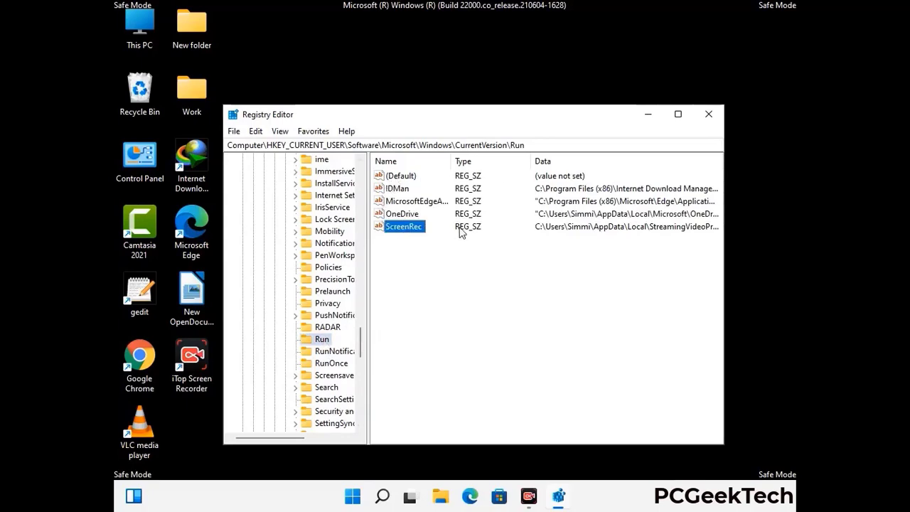
click(408, 229)
key(Escape)
right_click(411, 232)
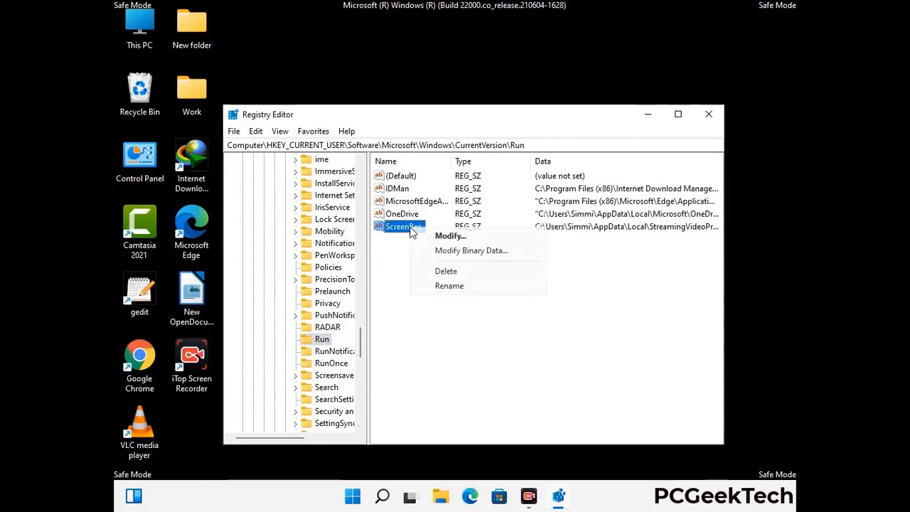
click(436, 267)
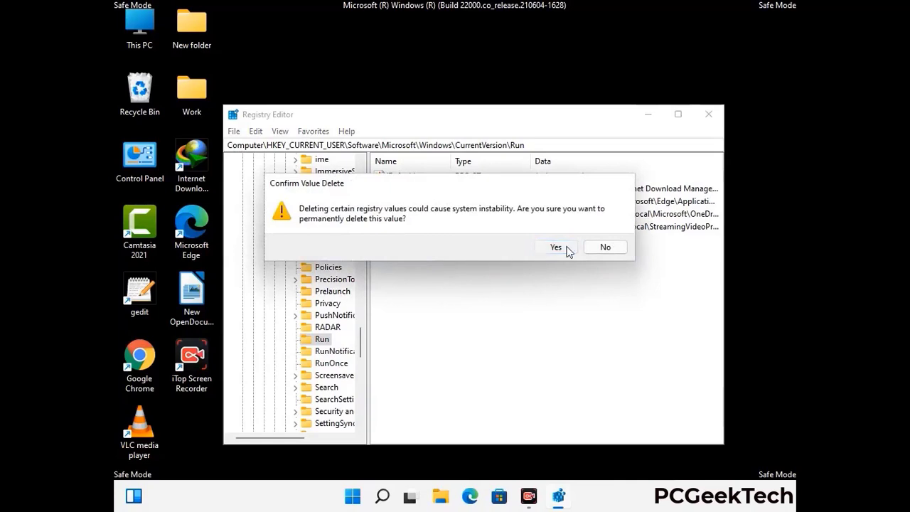
click(568, 247)
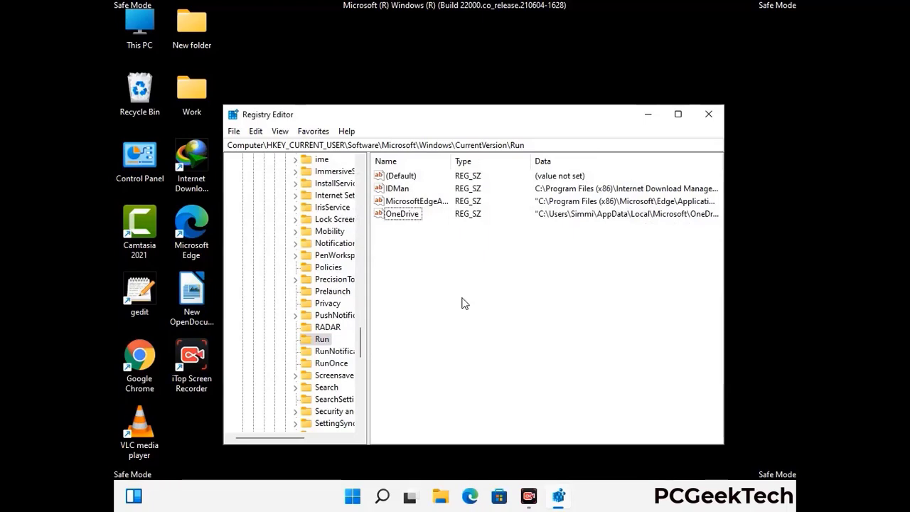
Step: Search the registry for 'Virus Name', stop the search, and close Registry Editor
key(ctrl+f)
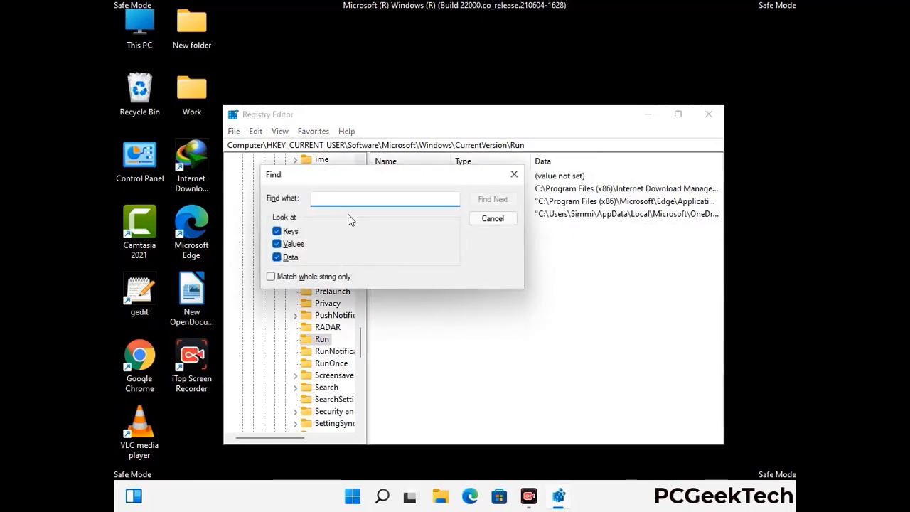
text(Virus Name)
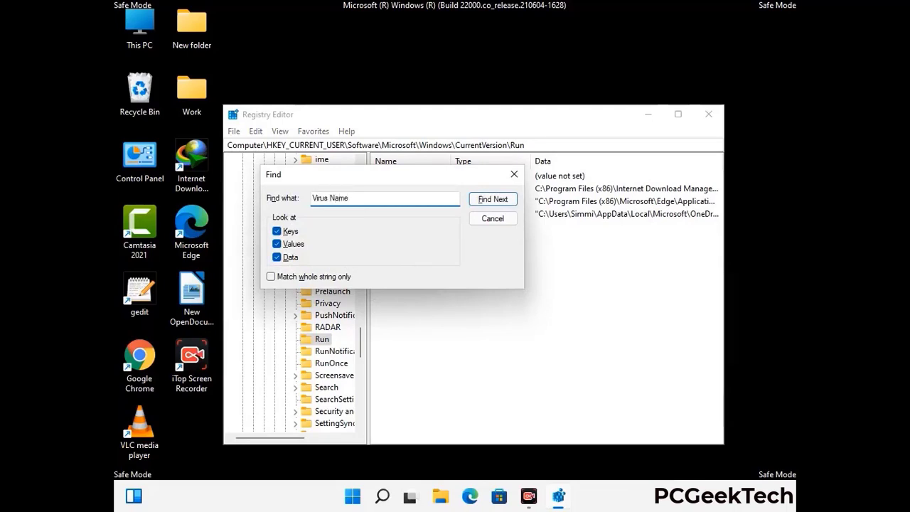
click(484, 199)
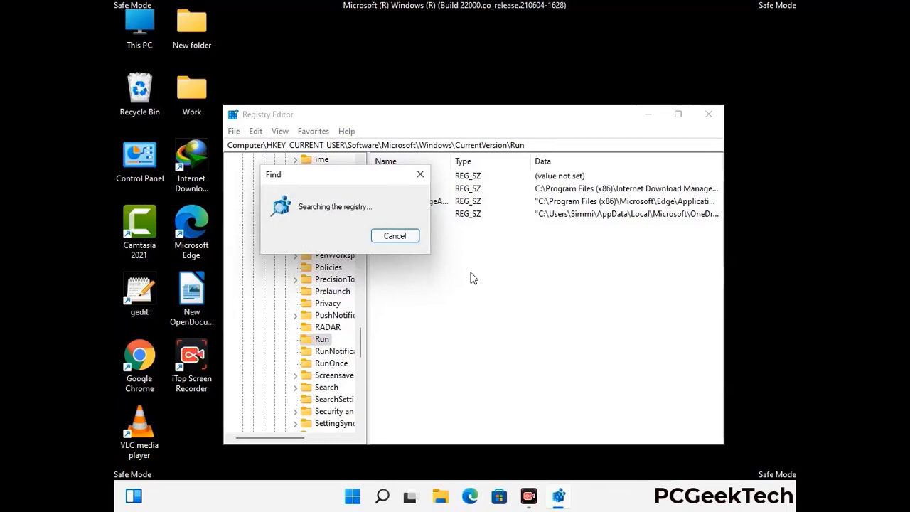
click(421, 175)
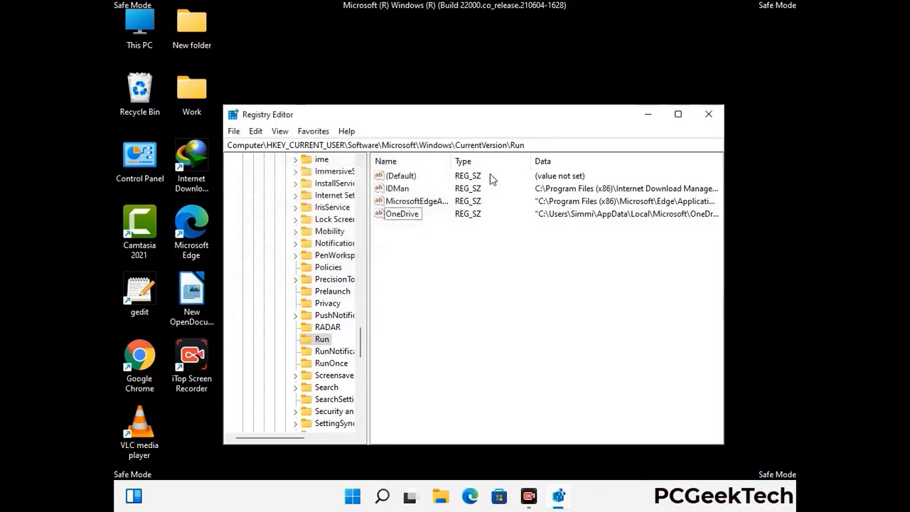
click(709, 114)
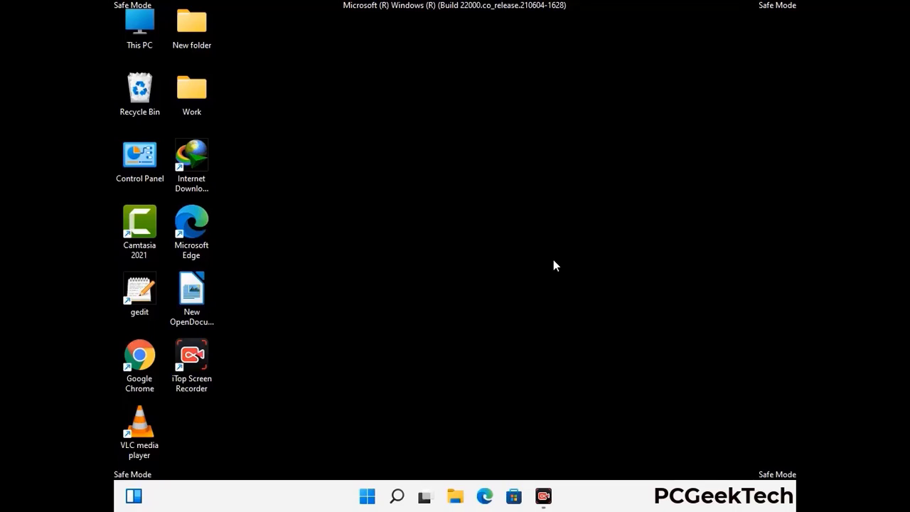
Step: Run msconfig and untick Safe boot on System Configuration's Boot tab
key(super+r)
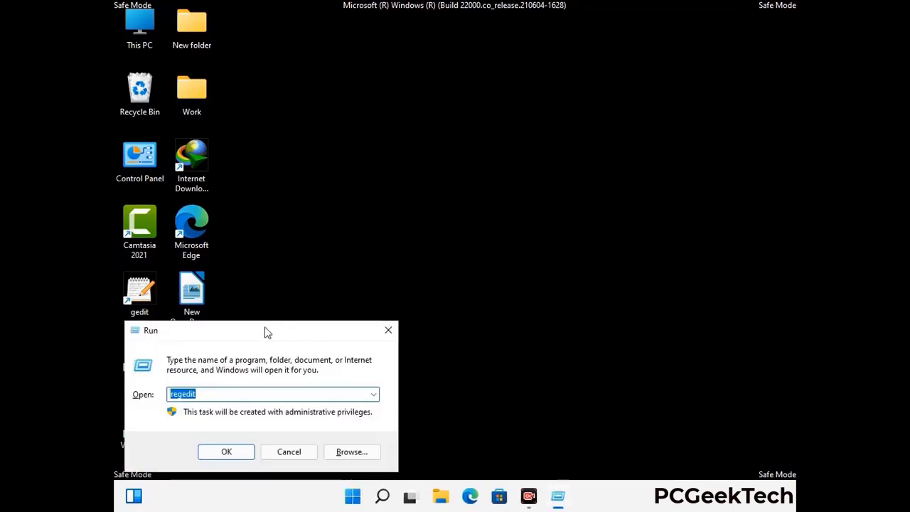
drag(264, 328, 466, 138)
text(ms)
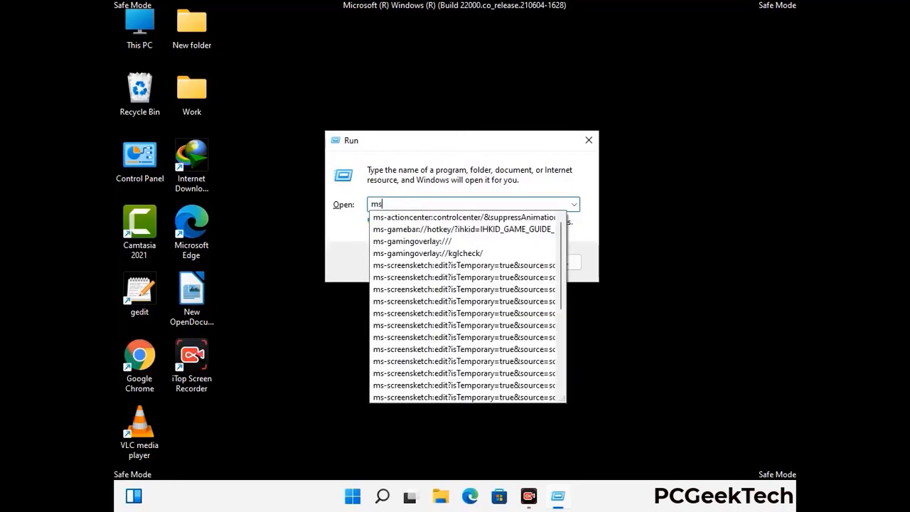
text(config)
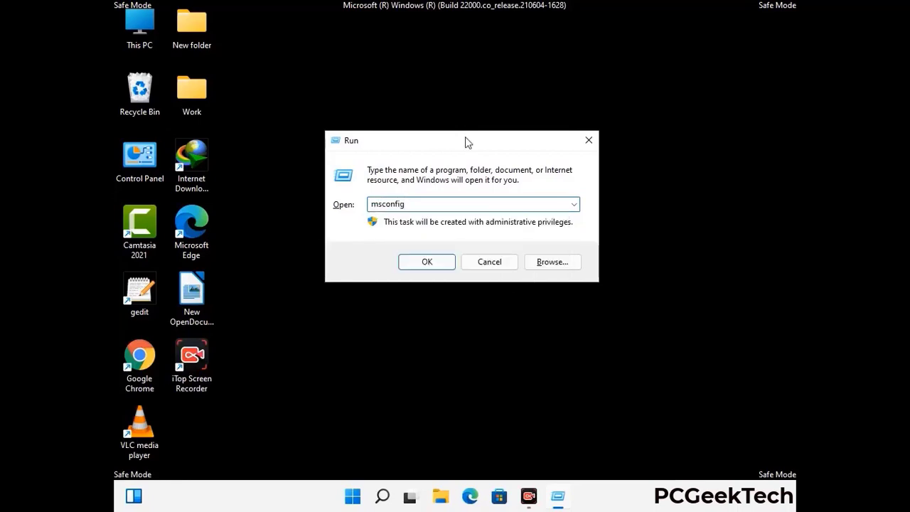
click(425, 261)
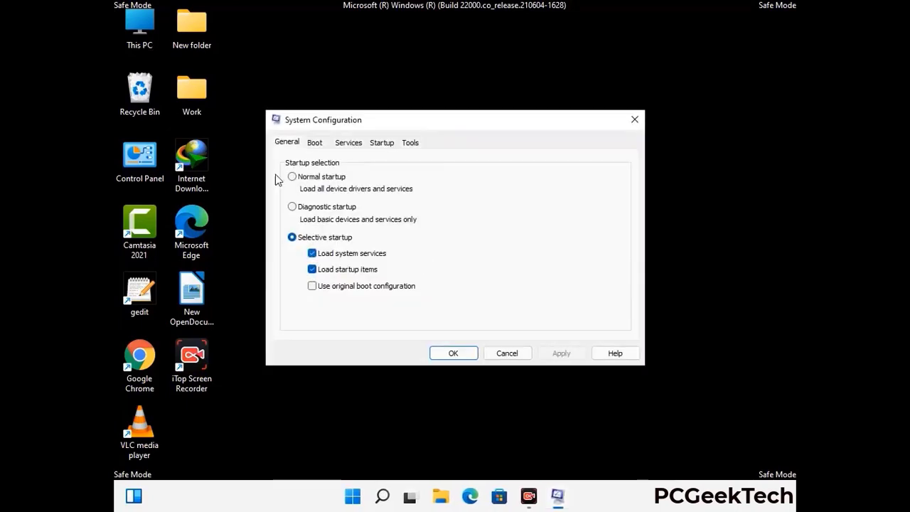
click(314, 143)
click(294, 271)
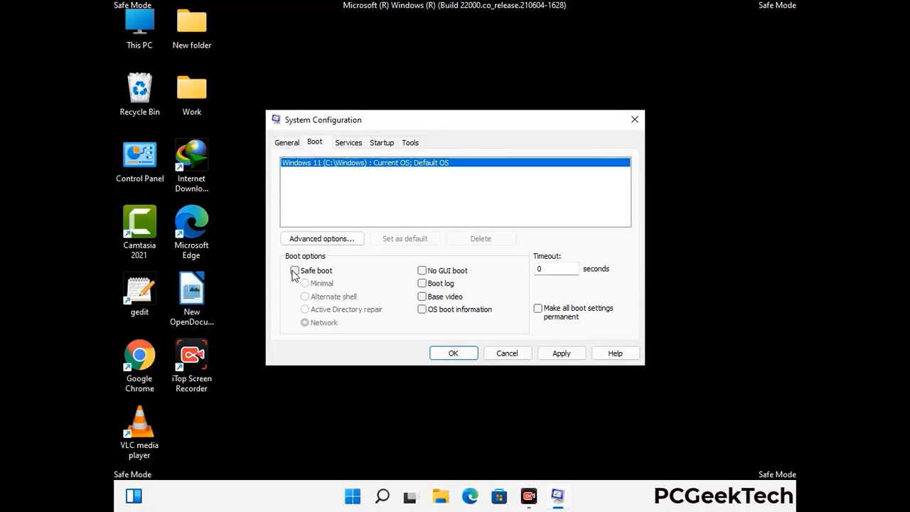